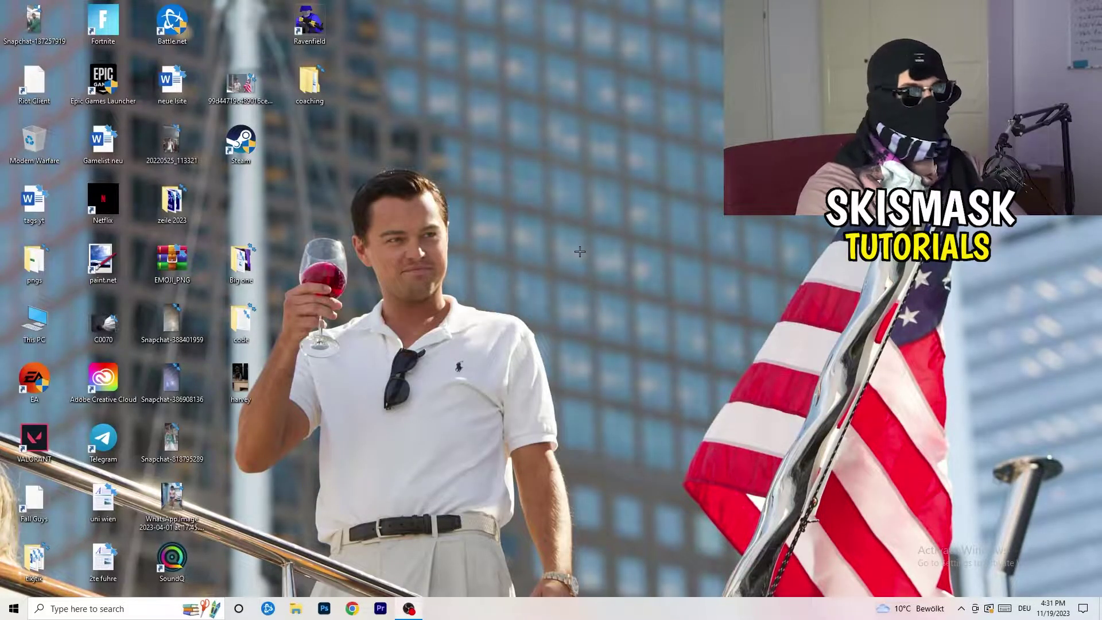
Step: Open the NVIDIA Control Panel from the desktop and start creating a custom resolution for the display
{"action": "right_click", "coordinate": [591, 205]}
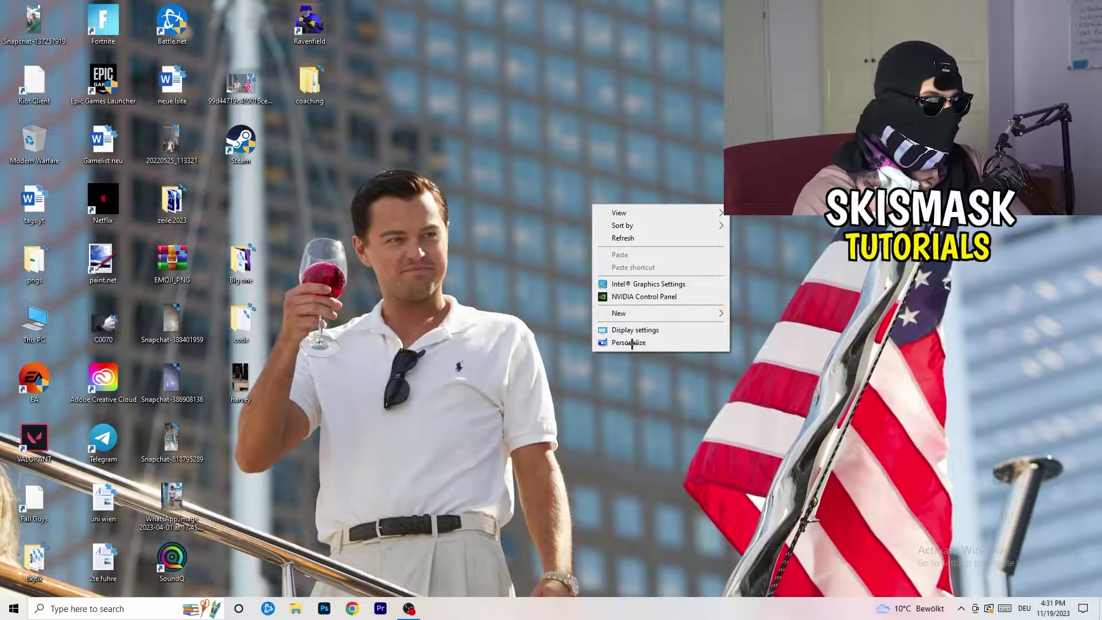
{"action": "left_click", "coordinate": [629, 296]}
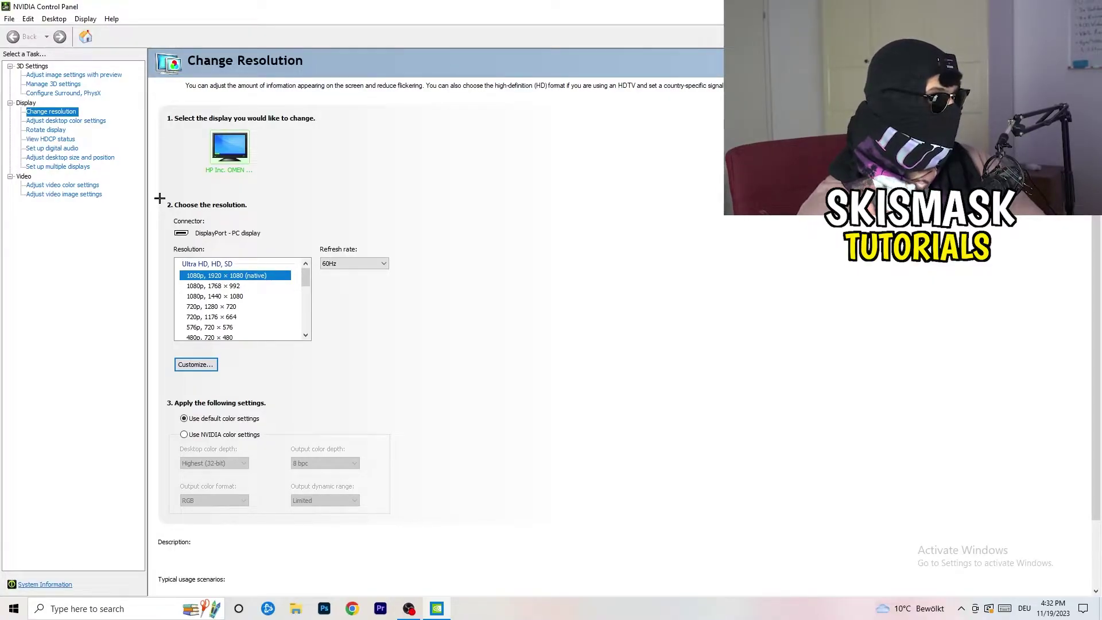
{"action": "left_click", "coordinate": [212, 365]}
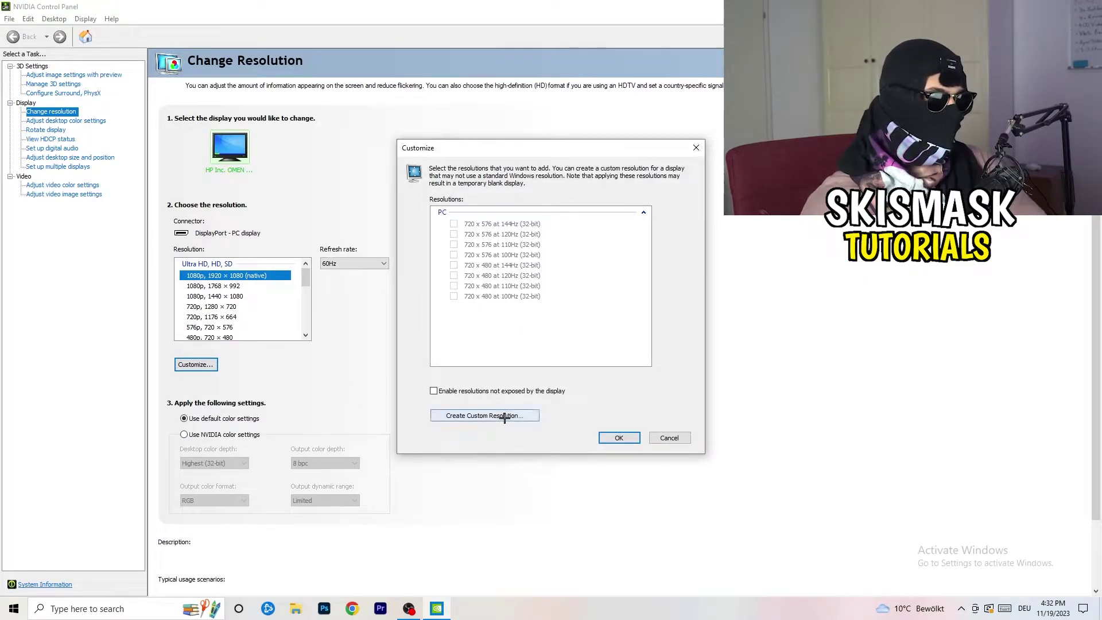
{"action": "left_click", "coordinate": [505, 415]}
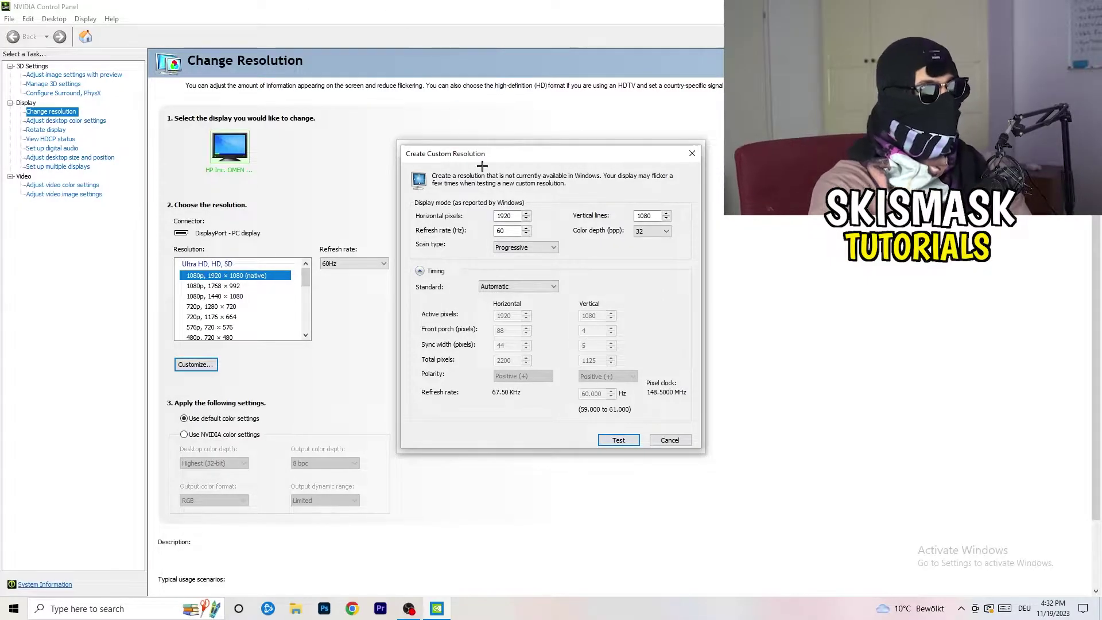
Step: Set the custom resolution to 1440 horizontal pixels and 1040 vertical lines
{"action": "double_click", "coordinate": [516, 217]}
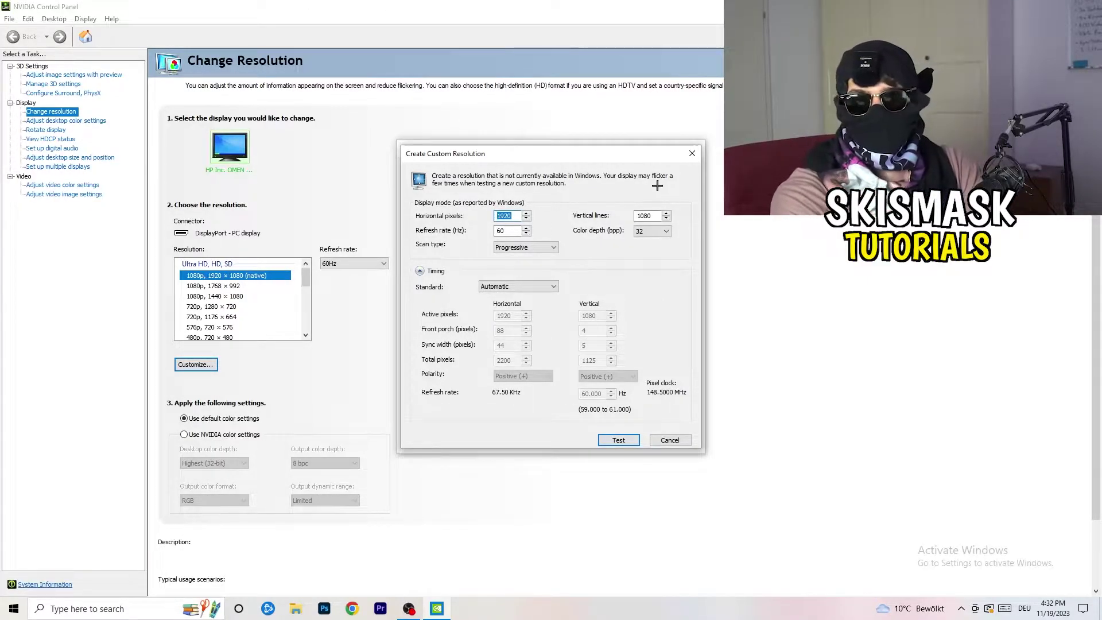
{"action": "type", "text": "1"}
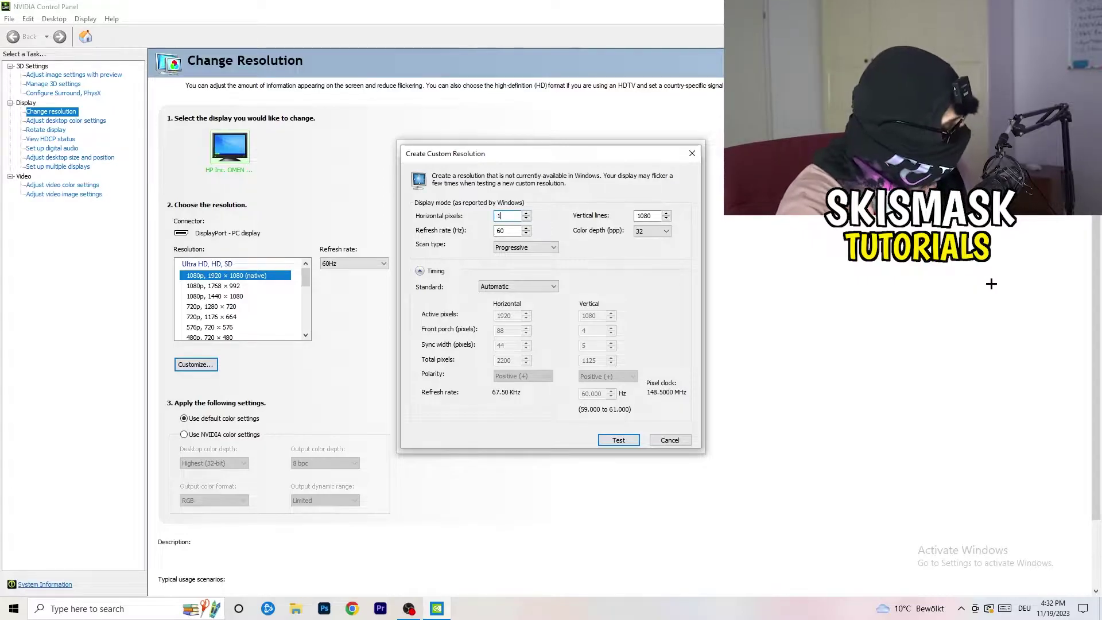
{"action": "type", "text": "140"}
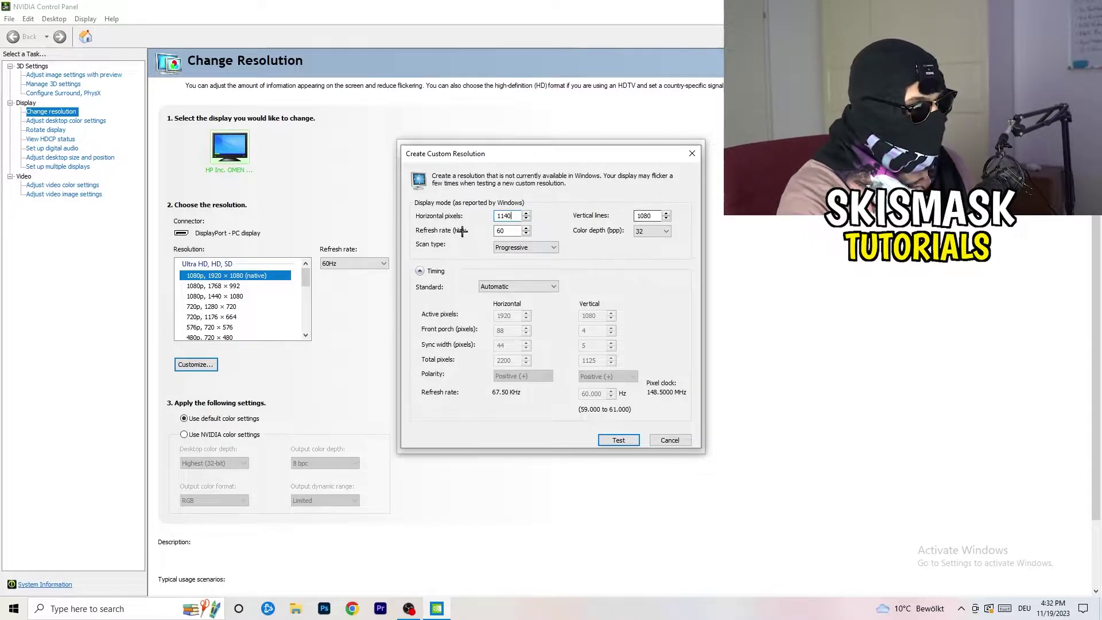
{"action": "key", "text": "BackSpace"}
{"action": "key", "text": "BackSpace"}
{"action": "key", "text": "BackSpace"}
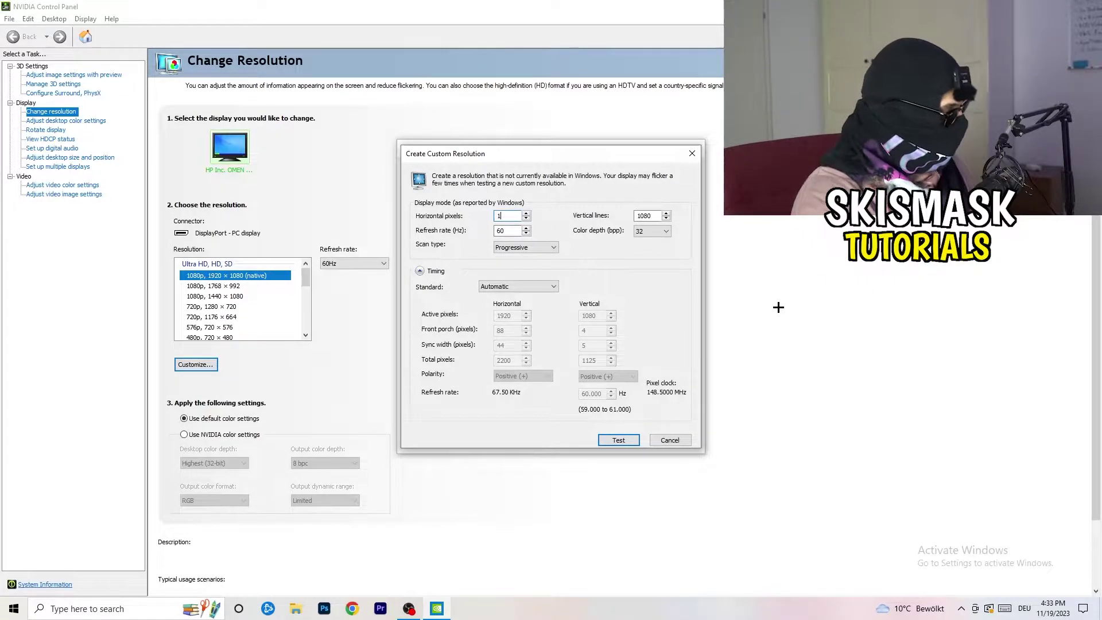
{"action": "type", "text": "440"}
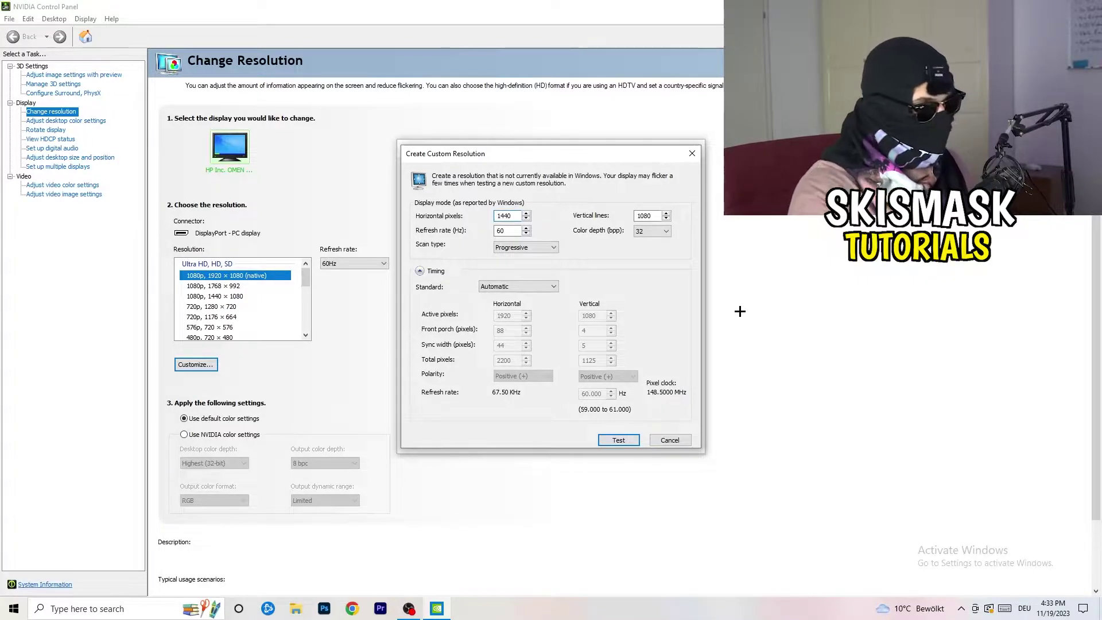
{"action": "double_click", "coordinate": [643, 217]}
{"action": "type", "text": "10"}
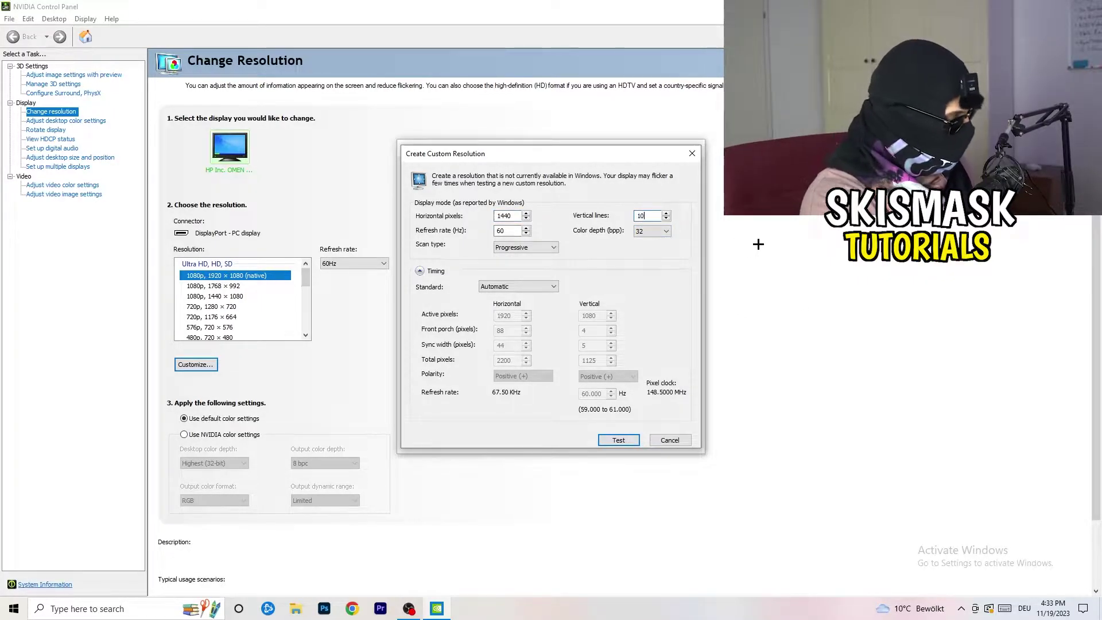
{"action": "type", "text": "40"}
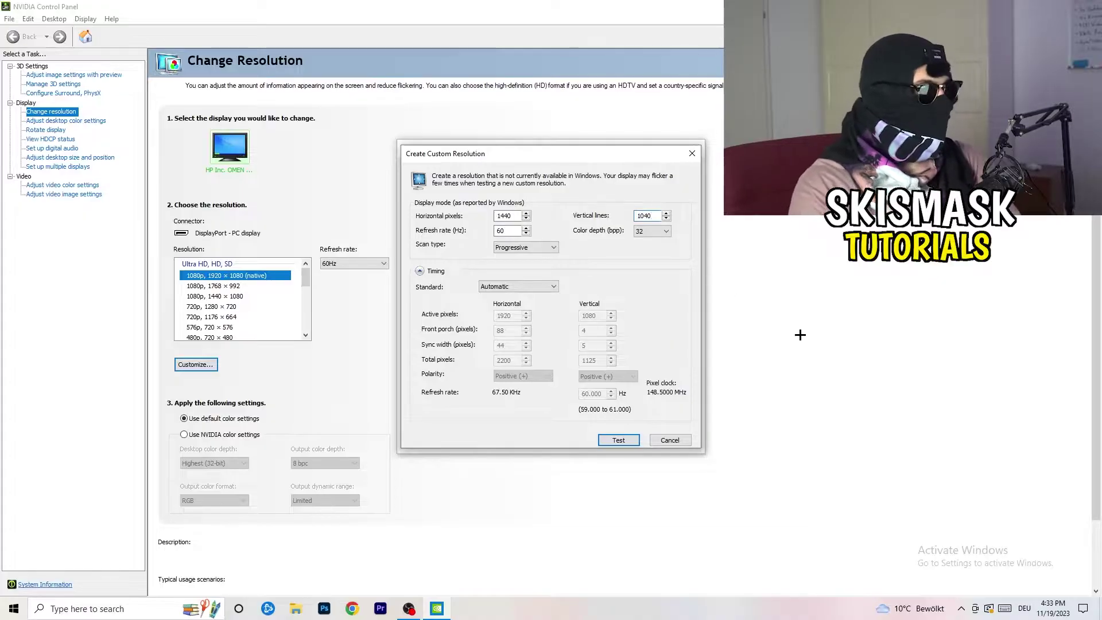
Step: Check the scan type and set the custom resolution's timing standard to CVT reduced blank
{"action": "left_click", "coordinate": [526, 247]}
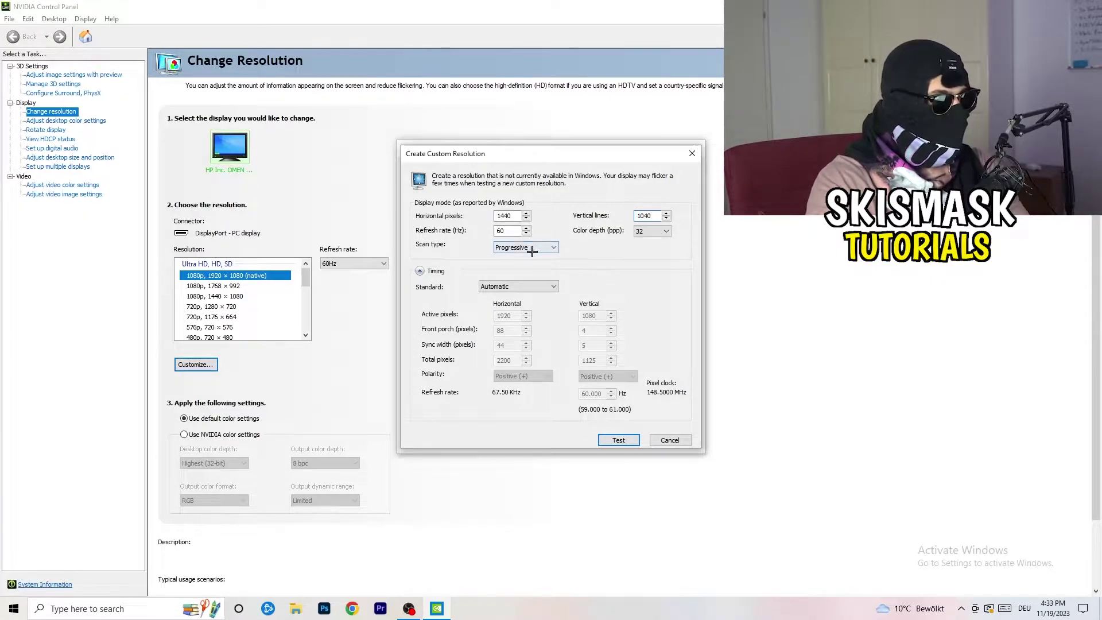
{"action": "left_click", "coordinate": [598, 247]}
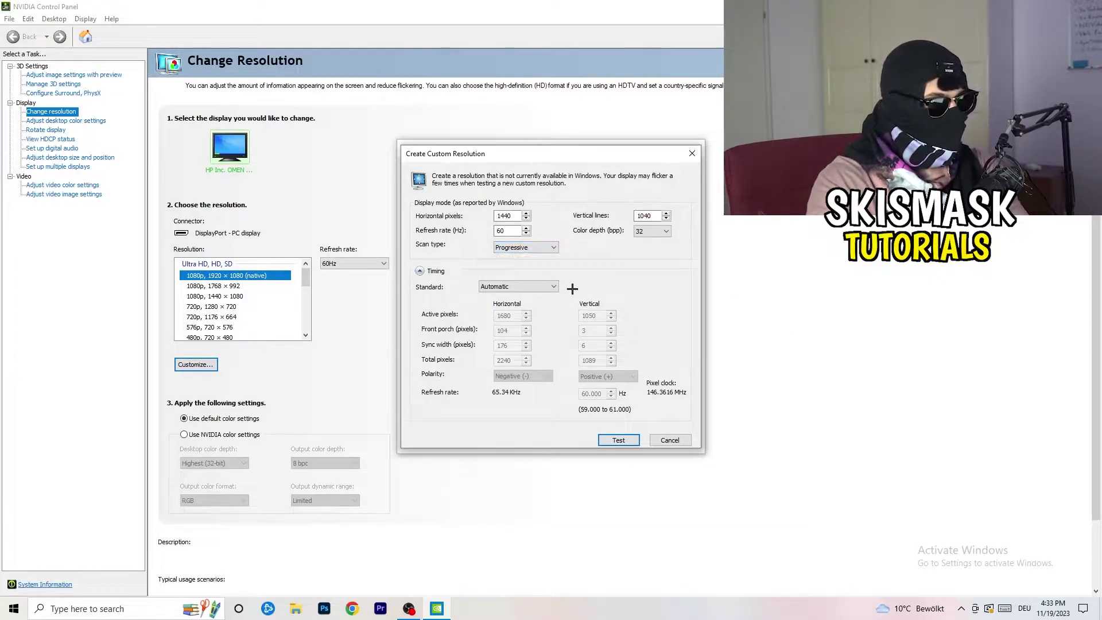
{"action": "left_click", "coordinate": [533, 287]}
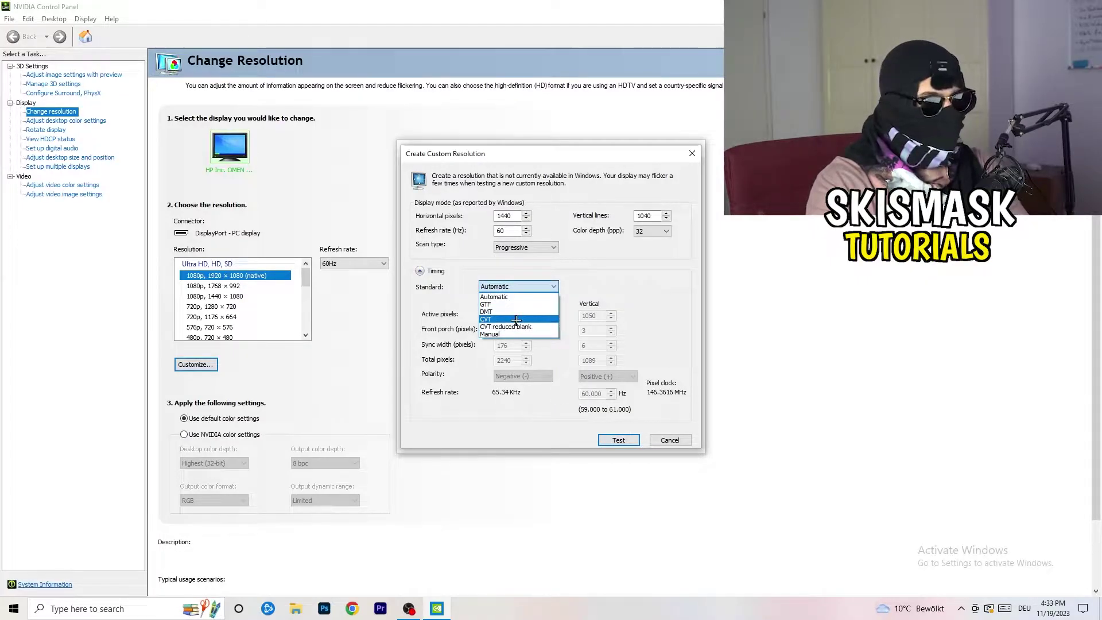
{"action": "left_click", "coordinate": [517, 286]}
{"action": "left_click", "coordinate": [517, 286]}
{"action": "left_click", "coordinate": [647, 292]}
{"action": "left_click", "coordinate": [511, 287]}
{"action": "left_click", "coordinate": [519, 331]}
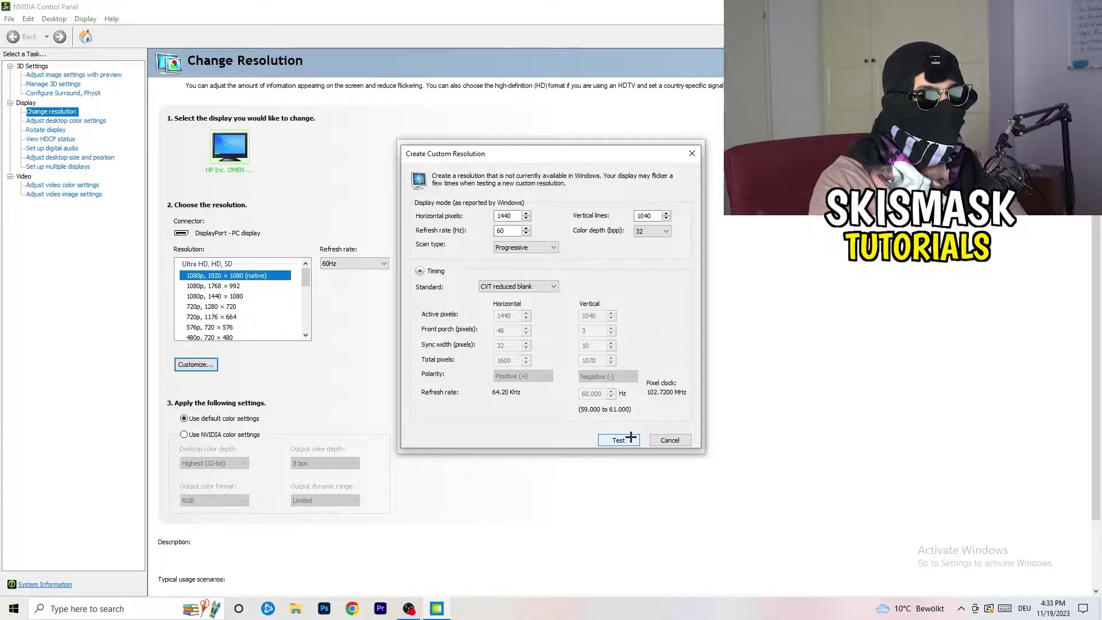
Step: Discard the custom resolution without testing it and close the NVIDIA Control Panel
{"action": "left_click", "coordinate": [696, 150]}
{"action": "left_click", "coordinate": [696, 148]}
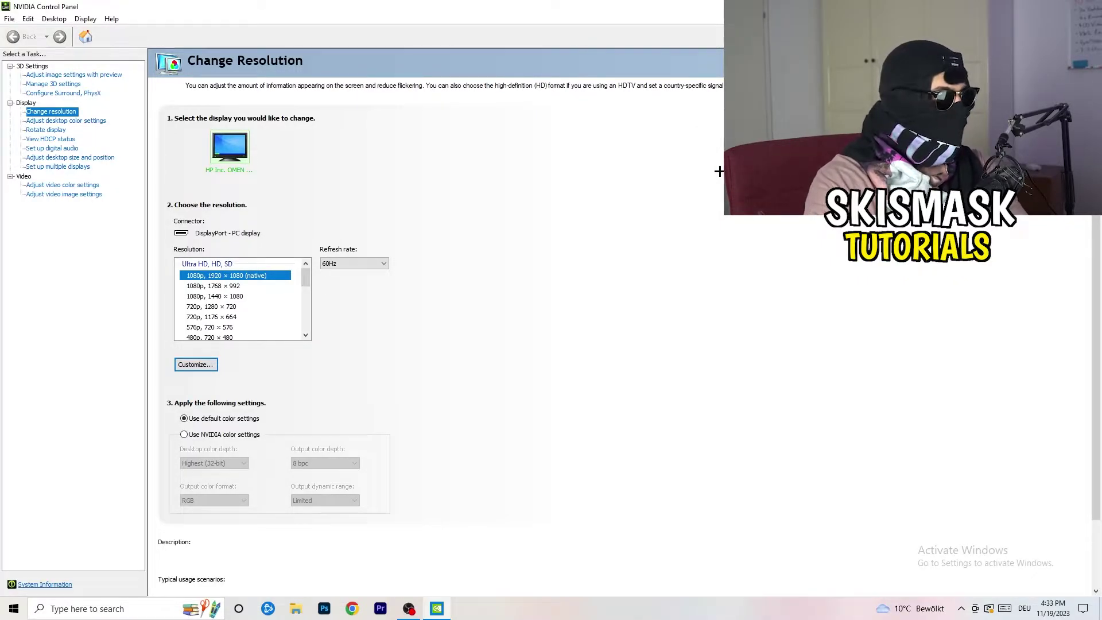
{"action": "key", "text": "alt+F4"}
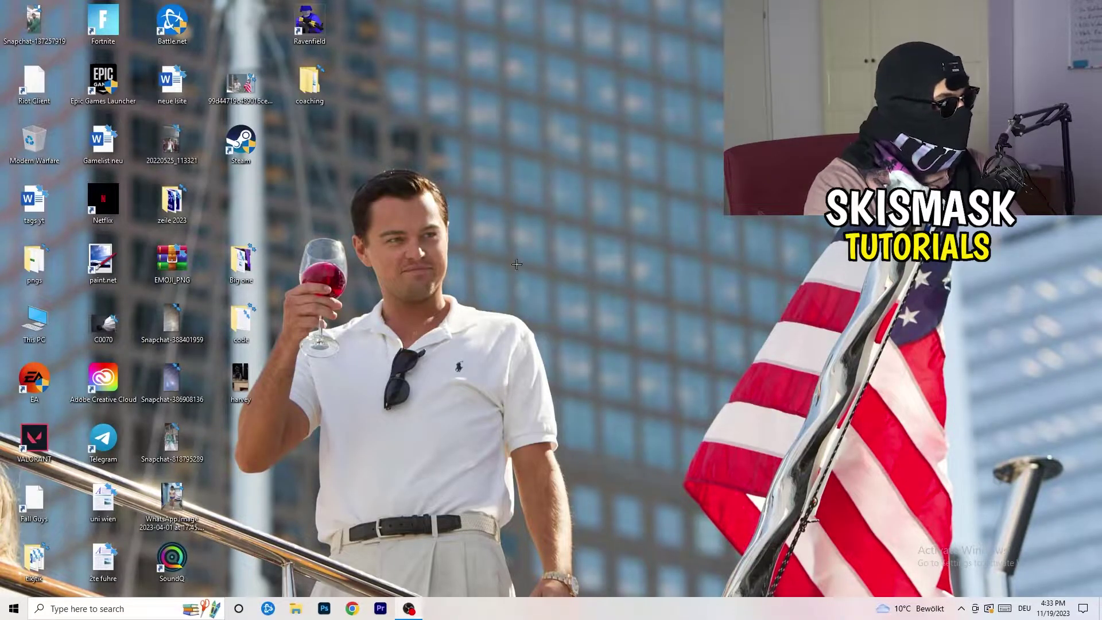
Step: Open the Display page in Windows Settings and review the color profile, text and app scaling options, and display resolution
{"action": "left_click", "coordinate": [14, 609]}
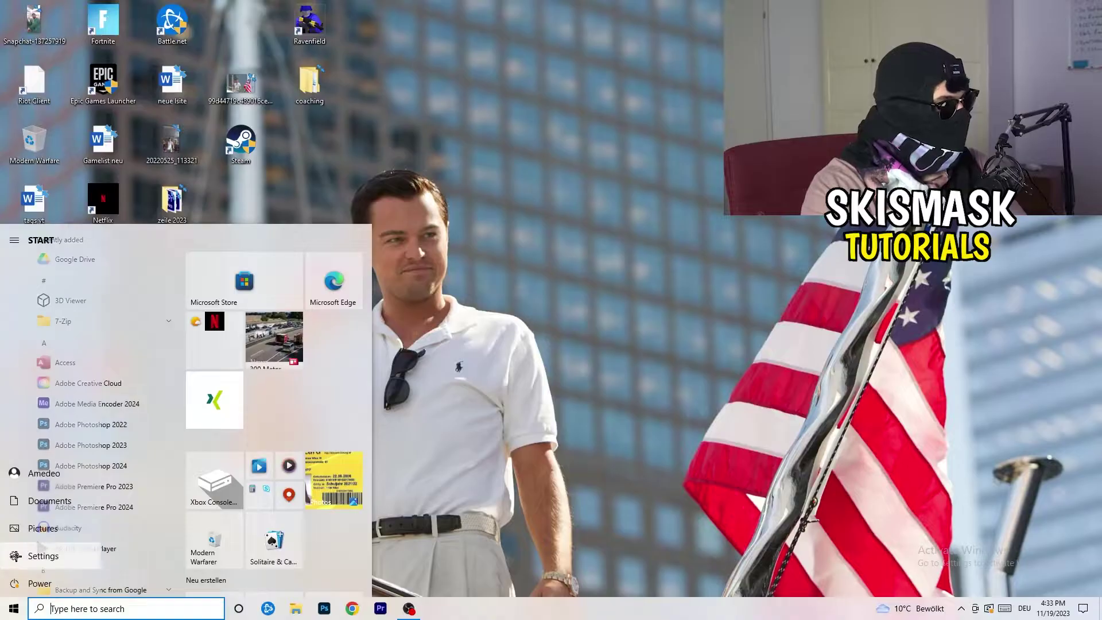
{"action": "left_click", "coordinate": [35, 555]}
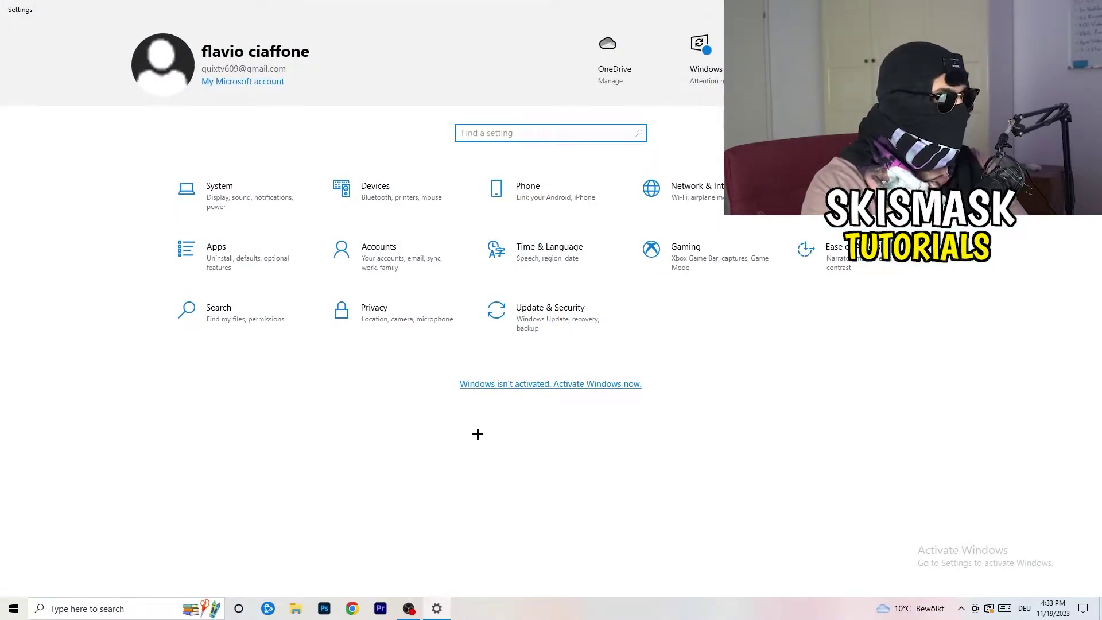
{"action": "left_click", "coordinate": [240, 211]}
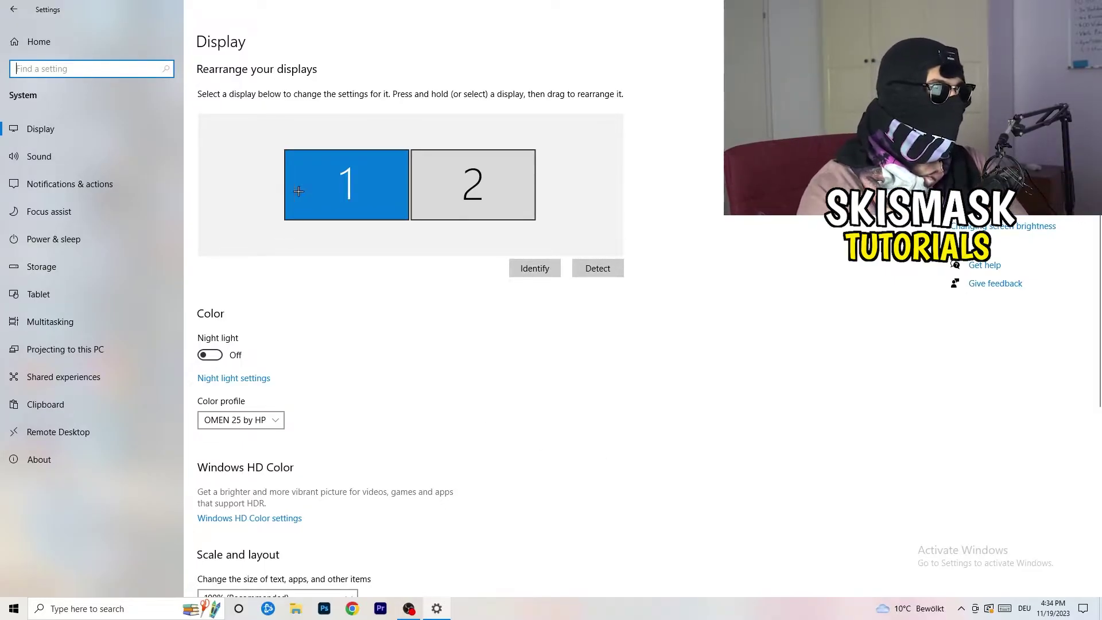
{"action": "scroll", "coordinate": [368, 284], "scroll_direction": "down", "scroll_amount": 4}
{"action": "left_click", "coordinate": [258, 152]}
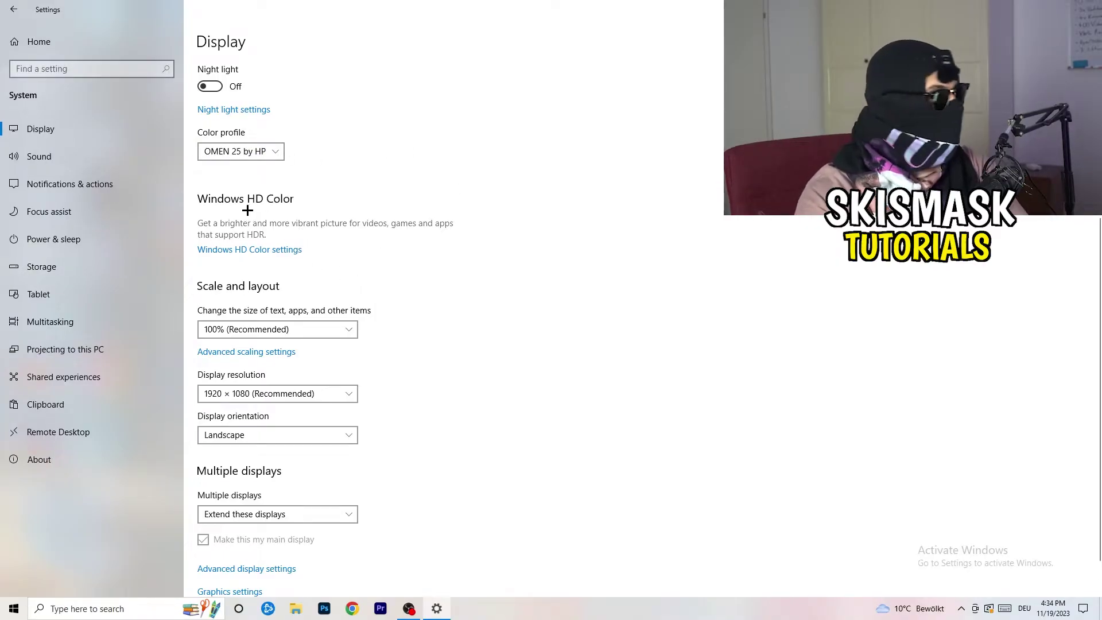
{"action": "scroll", "coordinate": [220, 252], "scroll_direction": "down", "scroll_amount": 1}
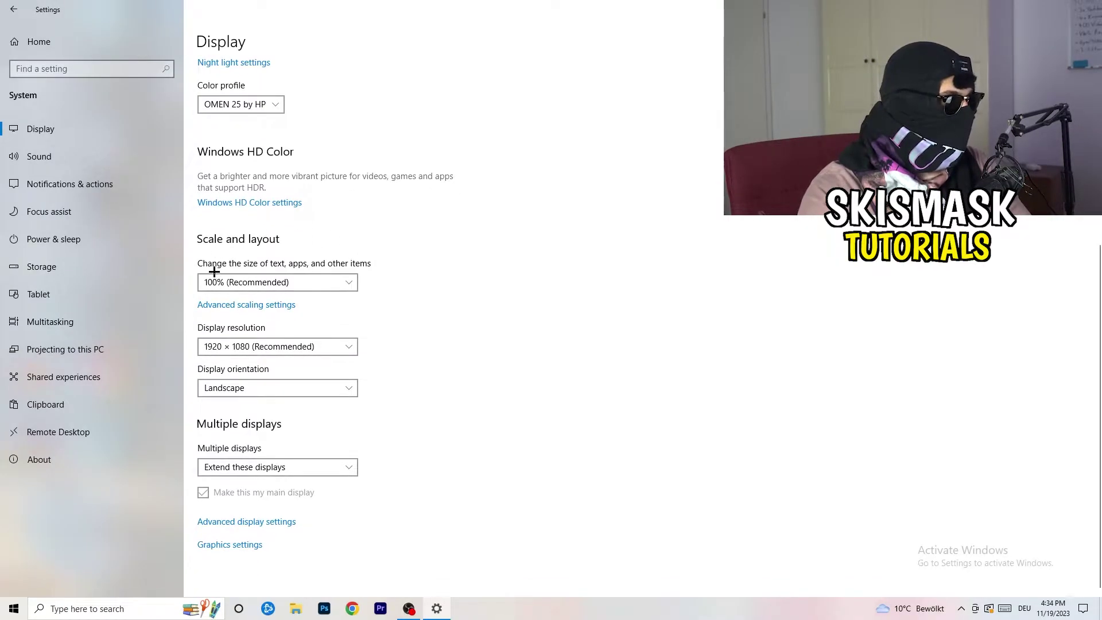
{"action": "left_click", "coordinate": [342, 280]}
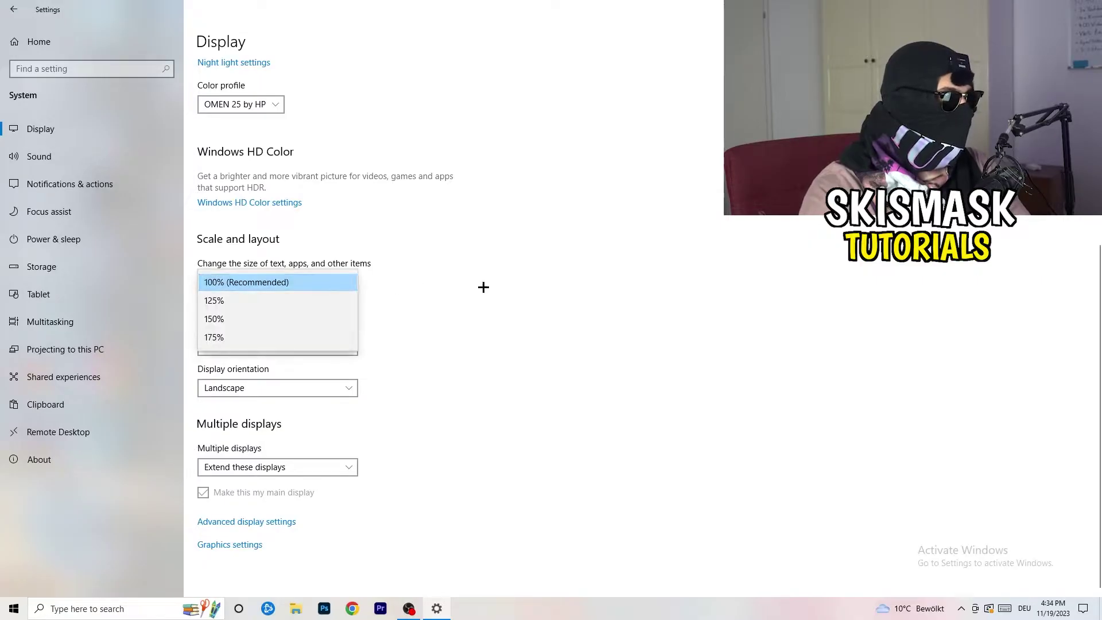
{"action": "left_click", "coordinate": [539, 270]}
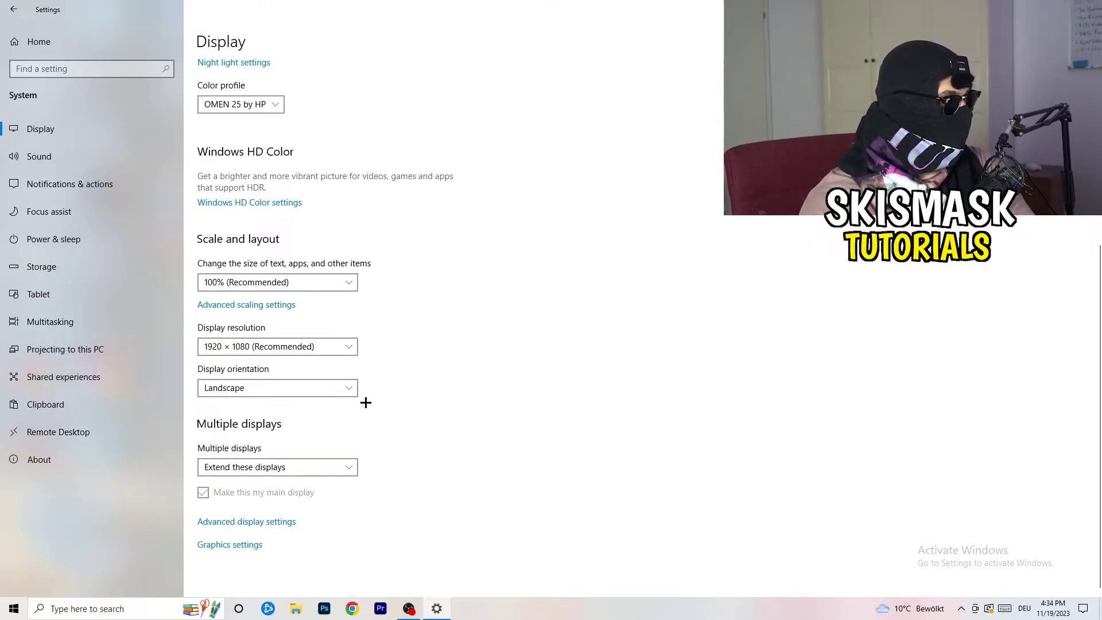
Step: Check the Xbox Game Bar and Game Mode pages in the Gaming settings, then close Settings
{"action": "left_click", "coordinate": [13, 9]}
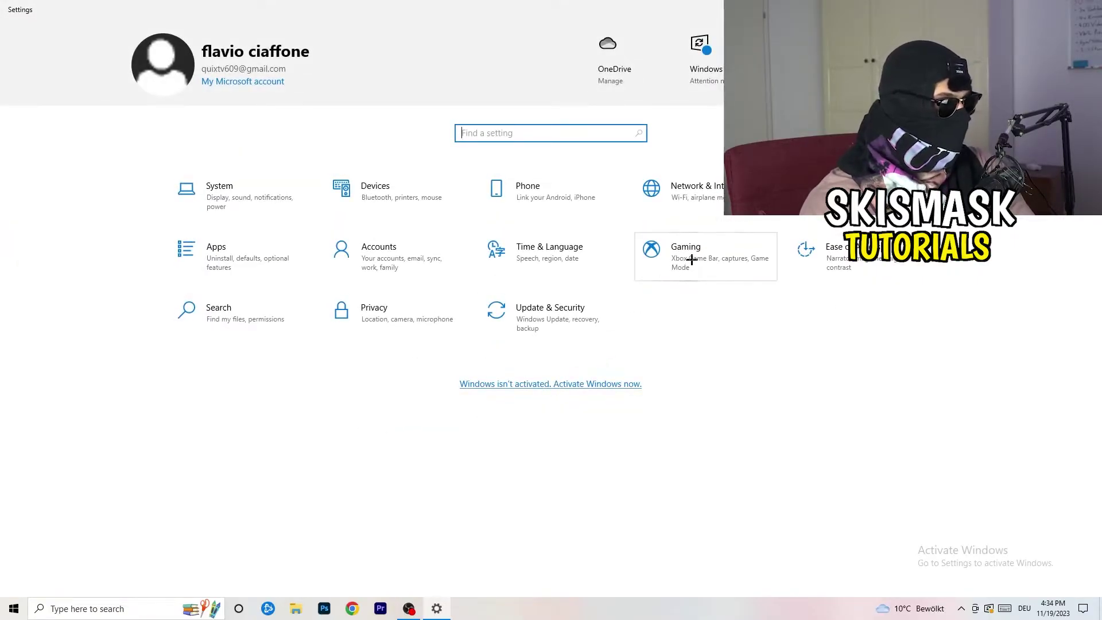
{"action": "left_click", "coordinate": [729, 266]}
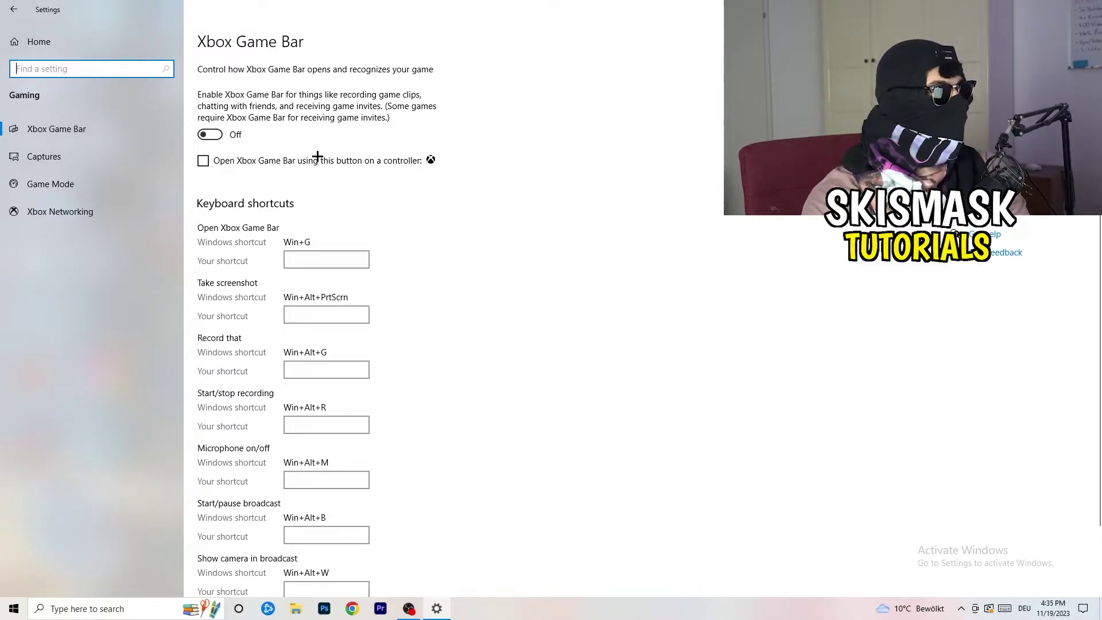
{"action": "left_click", "coordinate": [64, 185]}
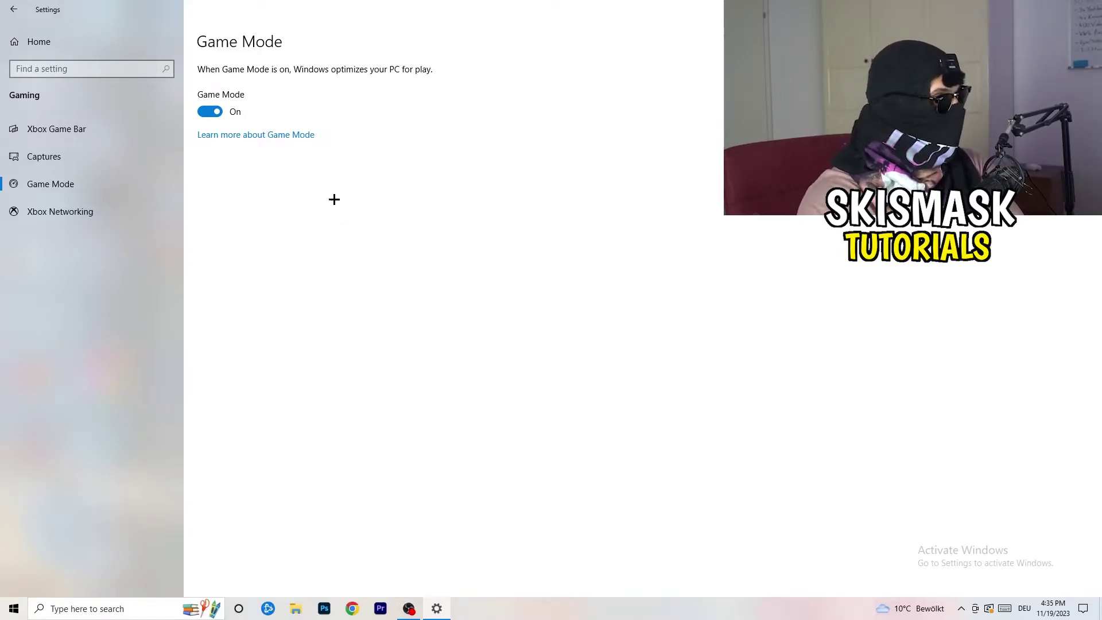
{"action": "key", "text": "alt+F4"}
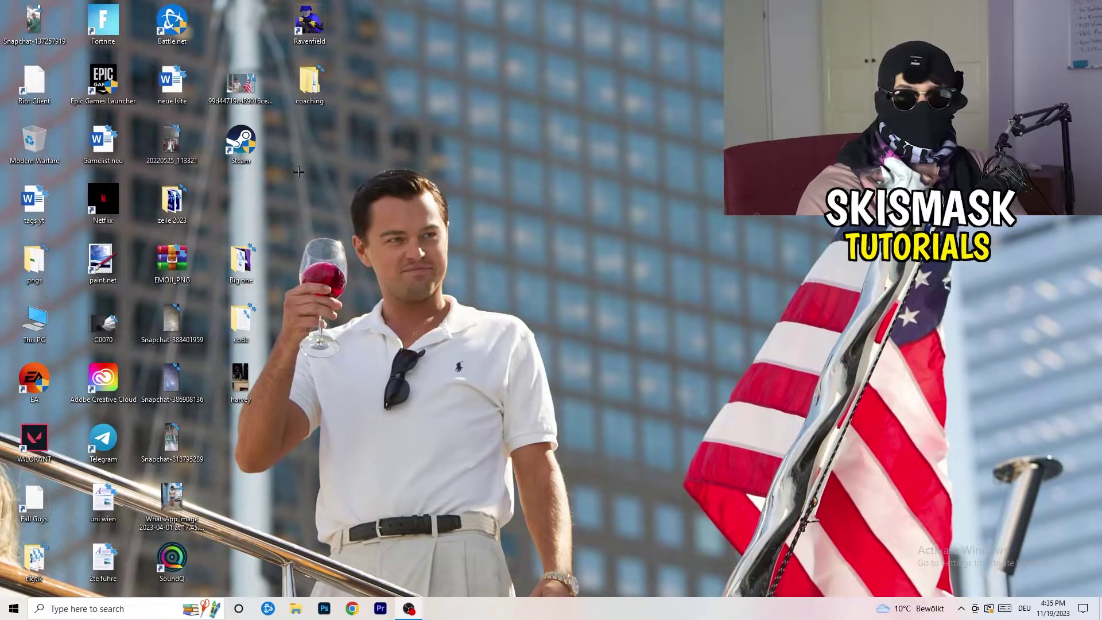
Step: Move the Steam shortcut to an empty area of the desktop and open its compatibility properties
{"action": "left_click_drag", "start_coordinate": [250, 143], "coordinate": [594, 204]}
{"action": "right_click", "coordinate": [594, 201]}
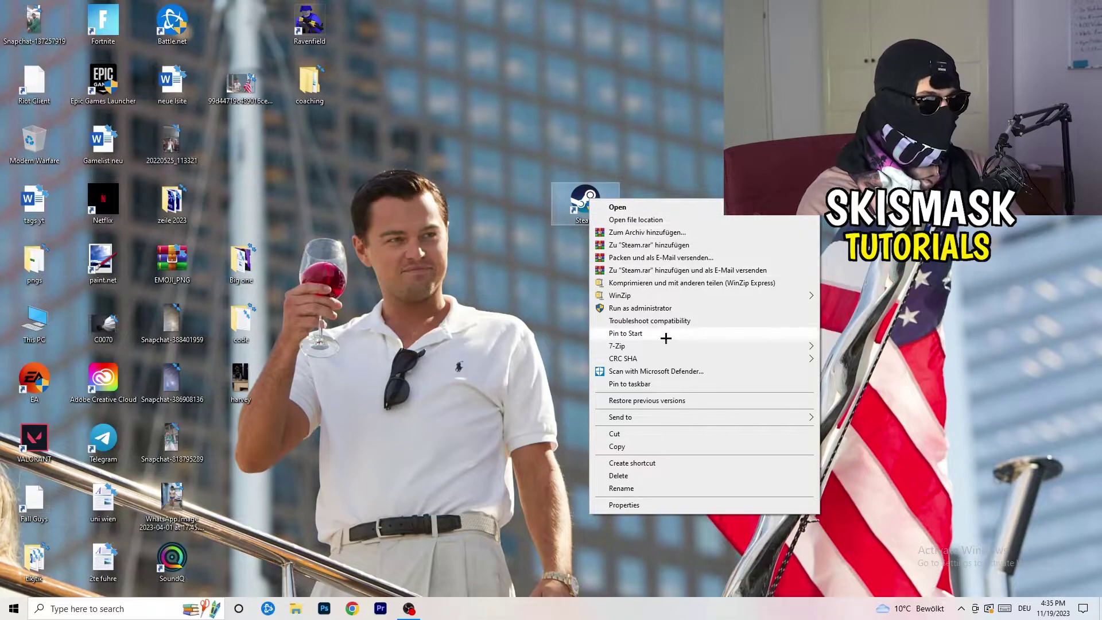
{"action": "left_click", "coordinate": [663, 505]}
{"action": "left_click_drag", "start_coordinate": [649, 209], "coordinate": [472, 108]}
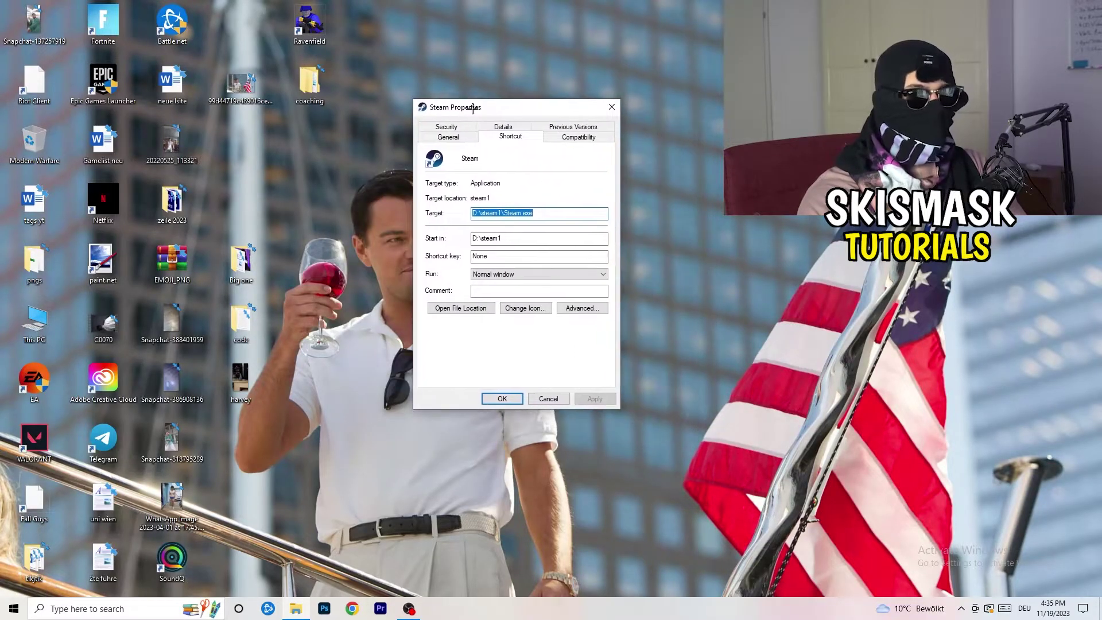
{"action": "left_click", "coordinate": [590, 137]}
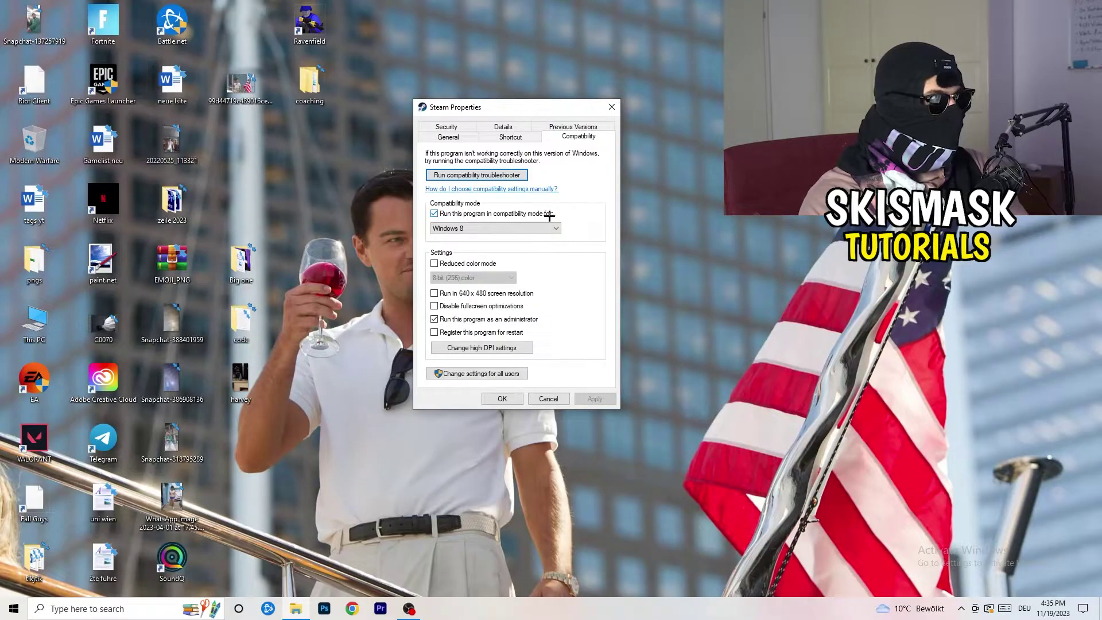
Step: Review the compatibility mode choices, confirm the Steam properties, and move the shortcut closer to the other desktop icons
{"action": "left_click", "coordinate": [519, 227]}
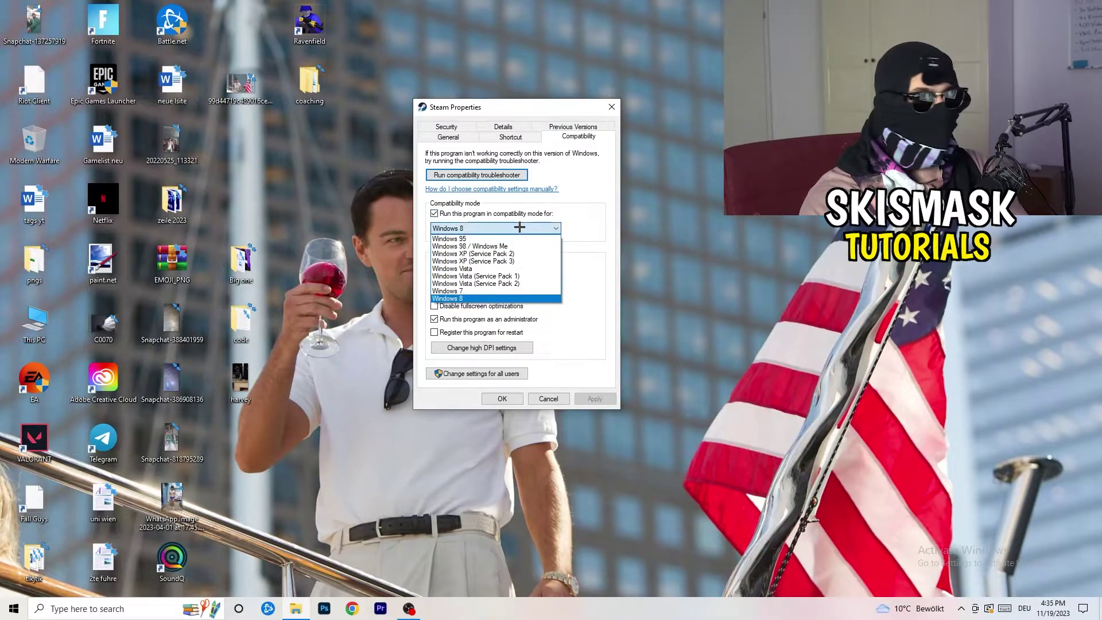
{"action": "left_click", "coordinate": [612, 220]}
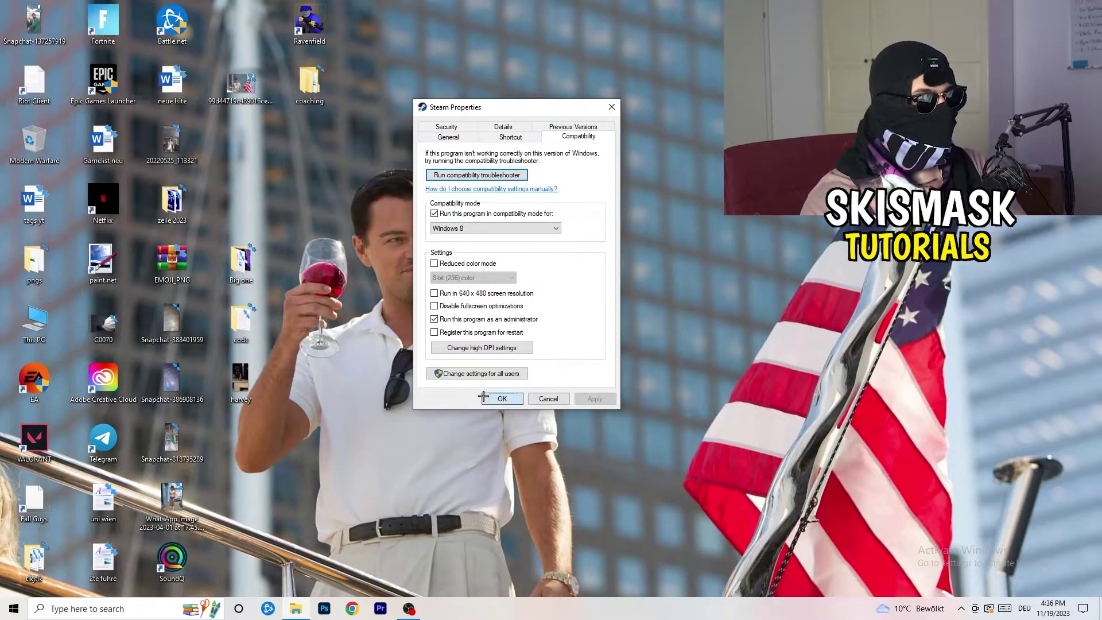
{"action": "left_click", "coordinate": [505, 399]}
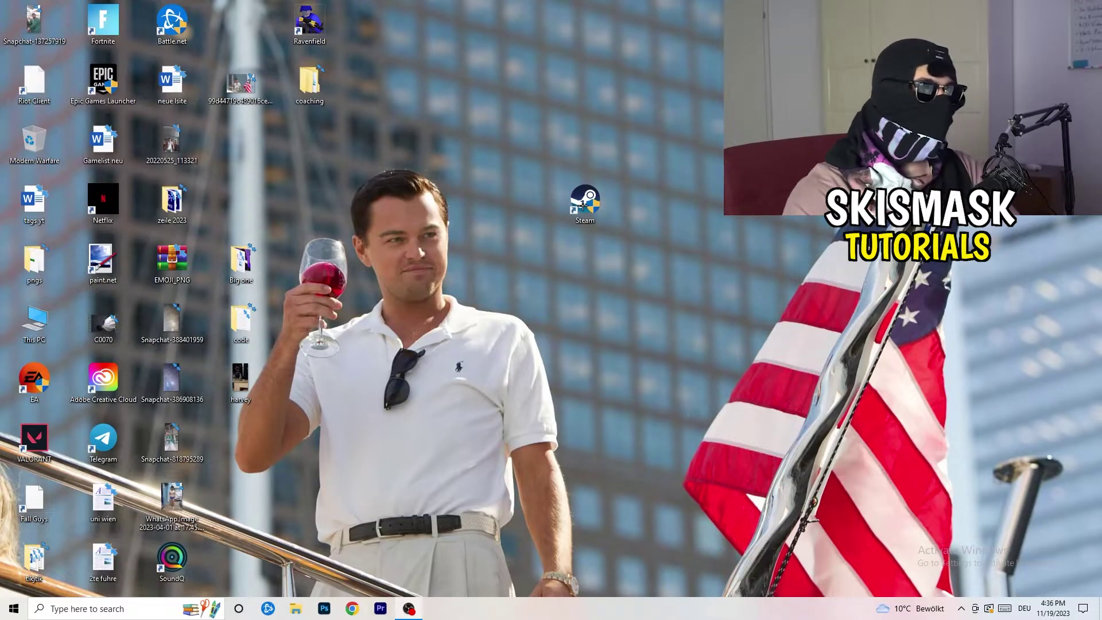
{"action": "left_click_drag", "start_coordinate": [590, 208], "coordinate": [521, 207]}
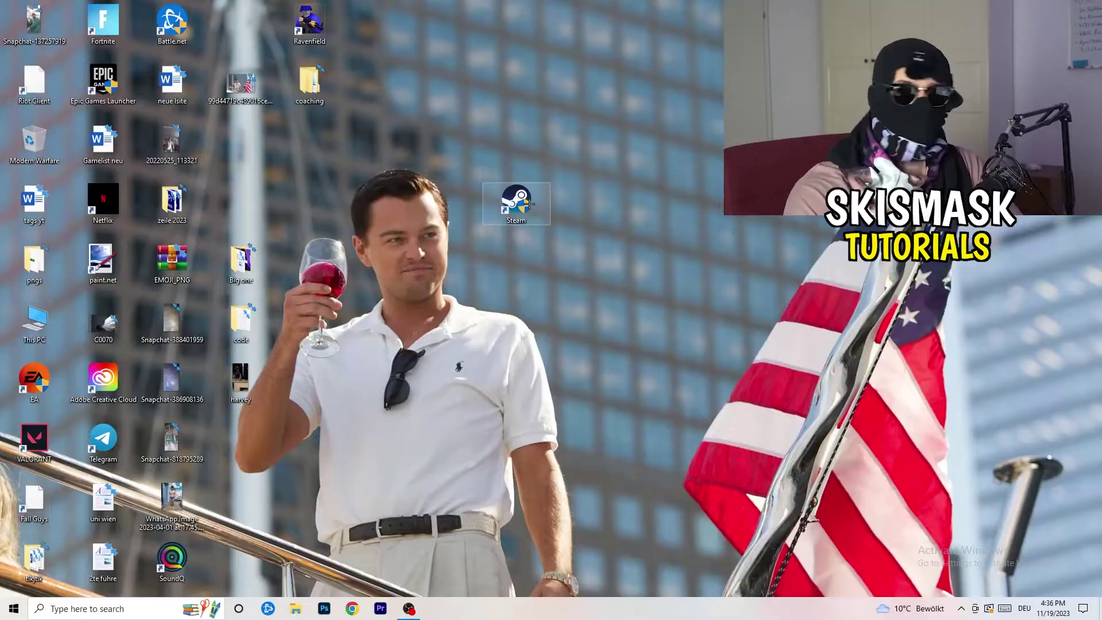
Step: Move the Steam shortcut nearer to the other desktop icons, then check its compatibility properties and close them without changes
{"action": "left_click_drag", "start_coordinate": [529, 202], "coordinate": [397, 195]}
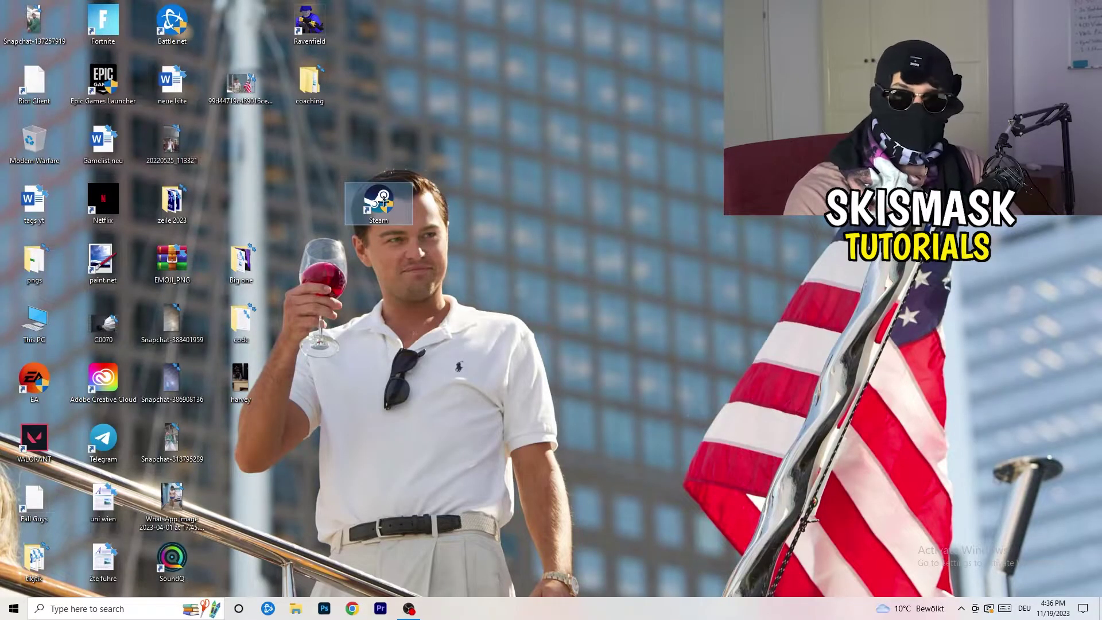
{"action": "right_click", "coordinate": [380, 199]}
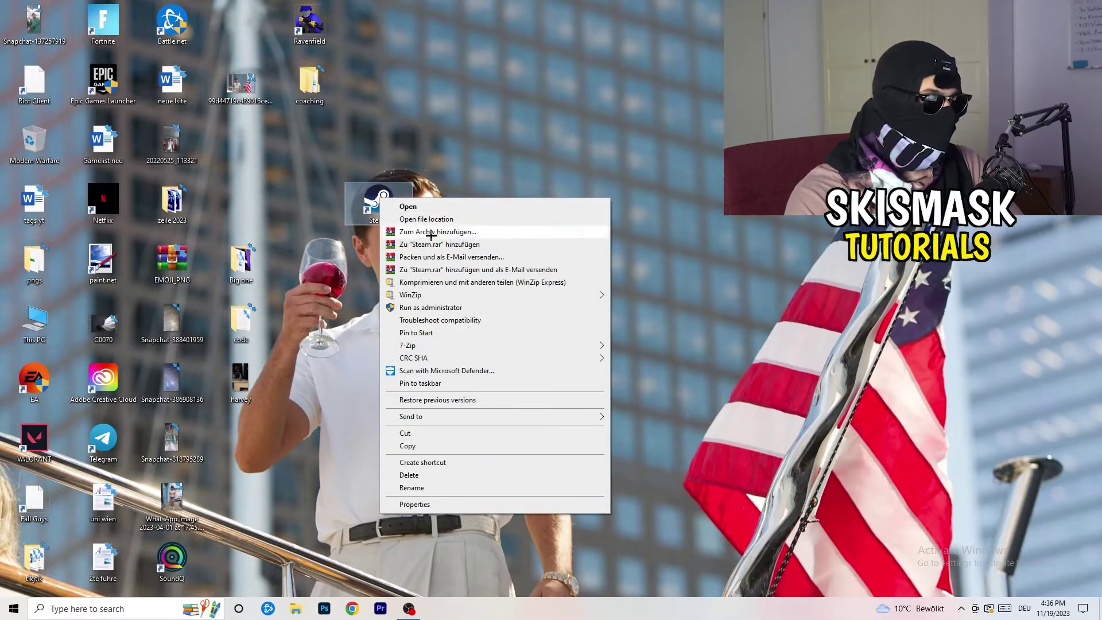
{"action": "left_click", "coordinate": [414, 504]}
{"action": "left_click", "coordinate": [547, 232]}
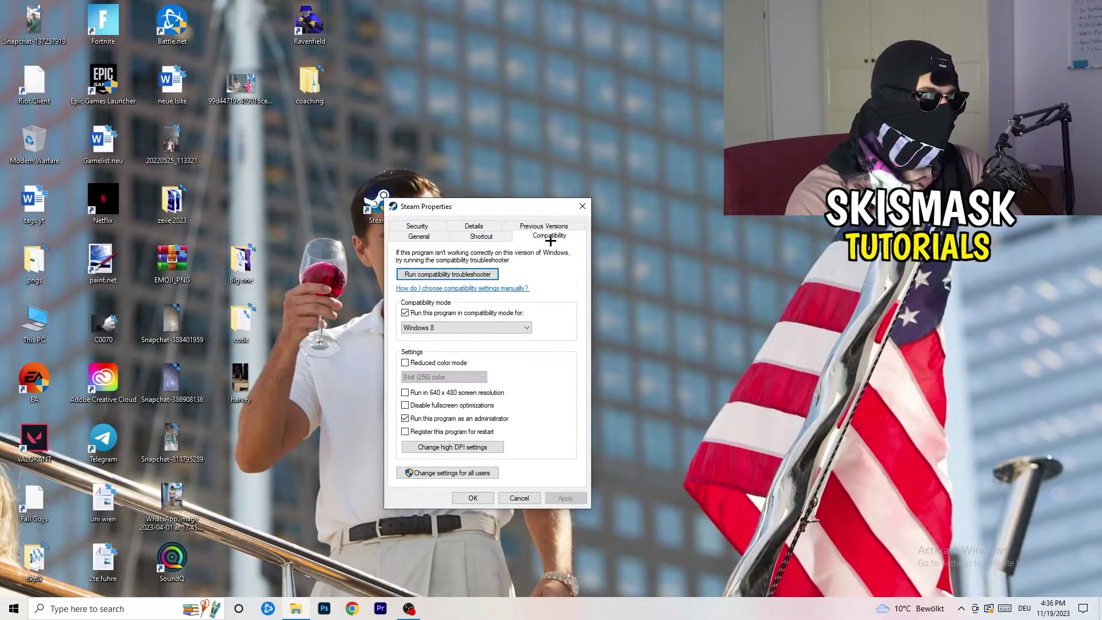
{"action": "left_click", "coordinate": [582, 205]}
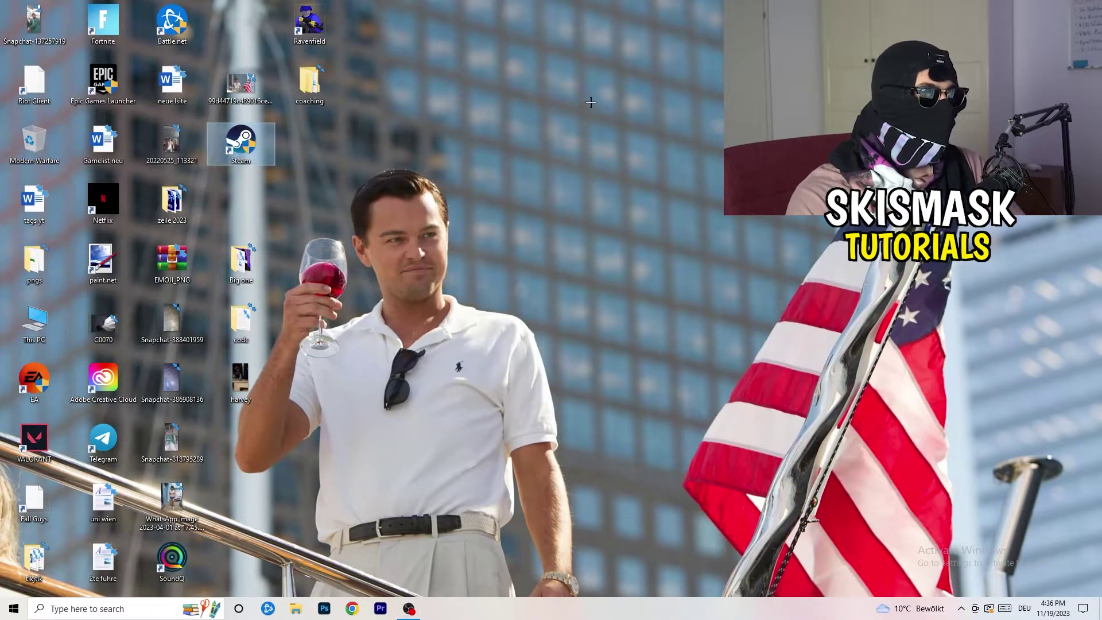
{"action": "left_click", "coordinate": [591, 102]}
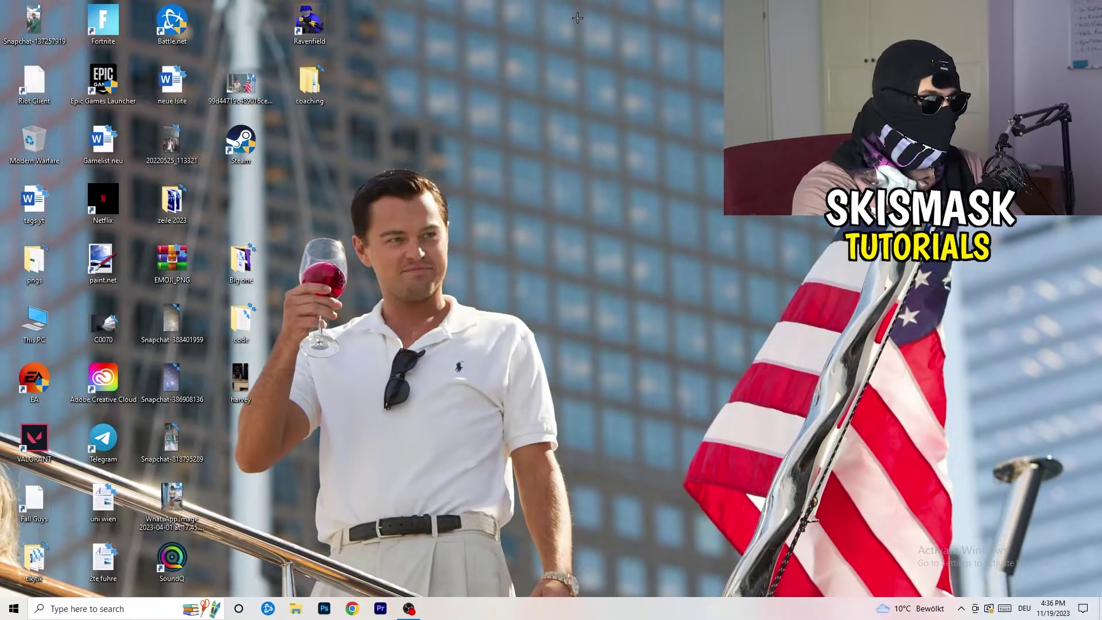
{"action": "left_click_drag", "start_coordinate": [546, 603], "coordinate": [458, 427]}
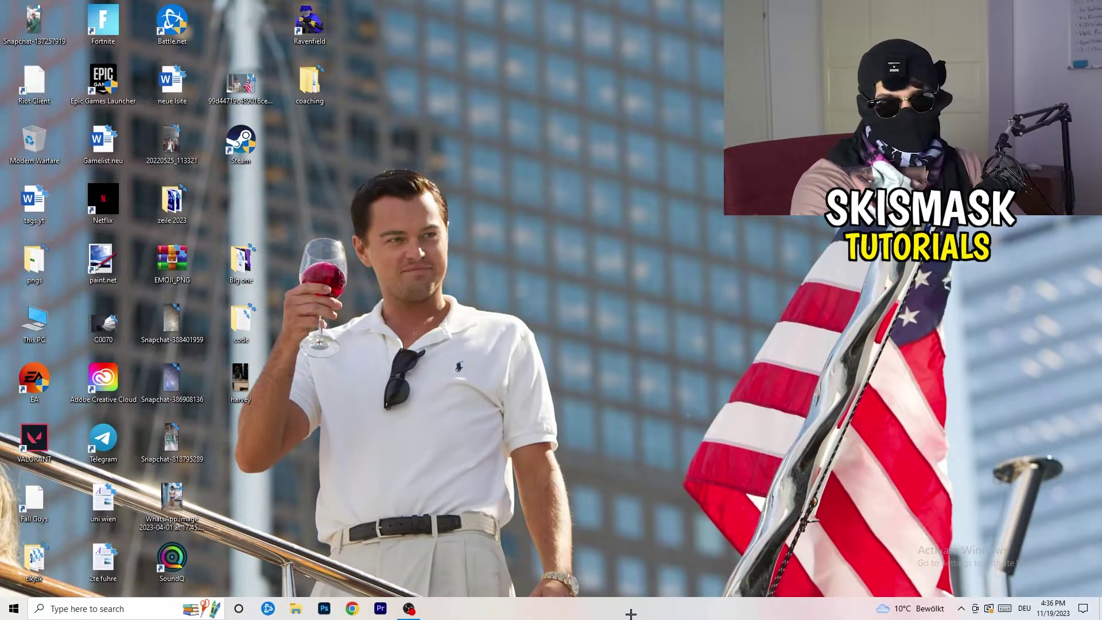
Step: Open Task Manager, maximize its window, and show the detailed list of running processes
{"action": "right_click", "coordinate": [588, 609]}
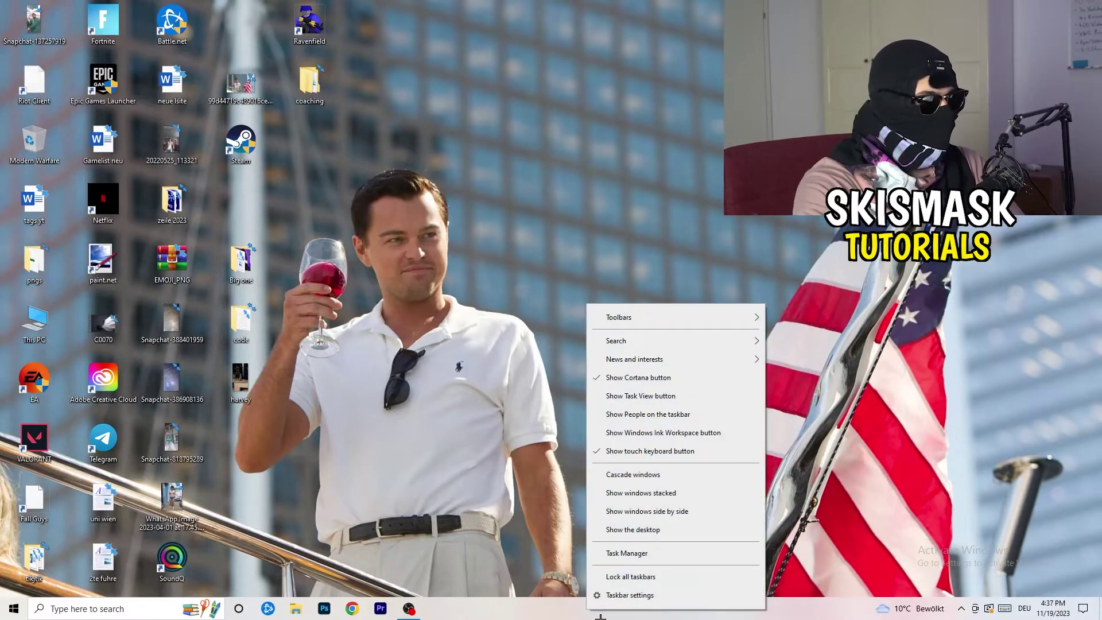
{"action": "left_click", "coordinate": [634, 553]}
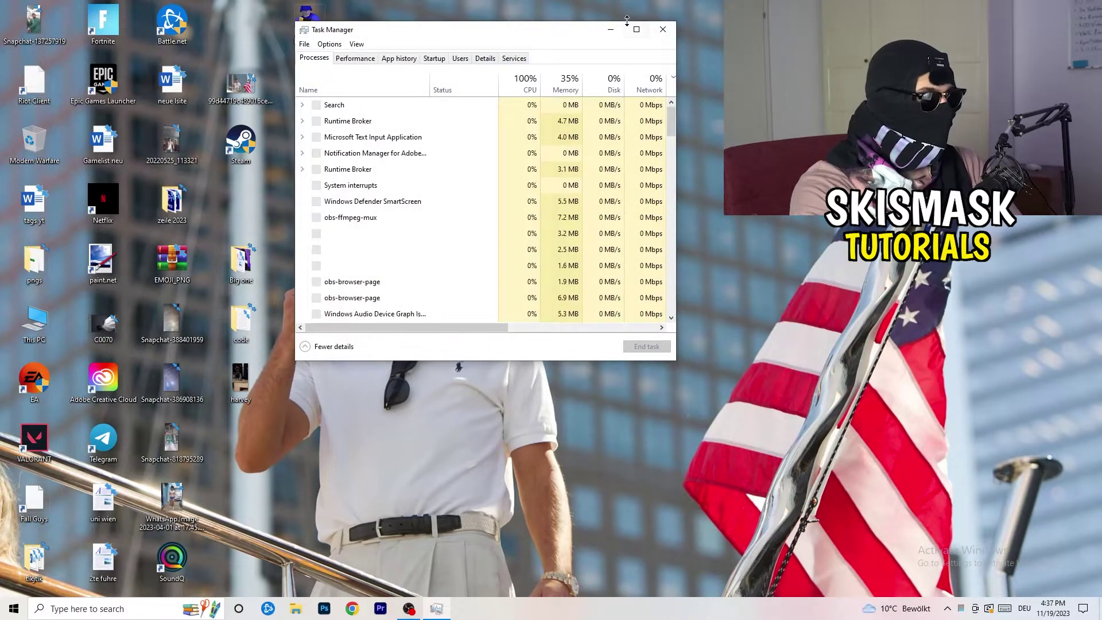
{"action": "left_click", "coordinate": [637, 22]}
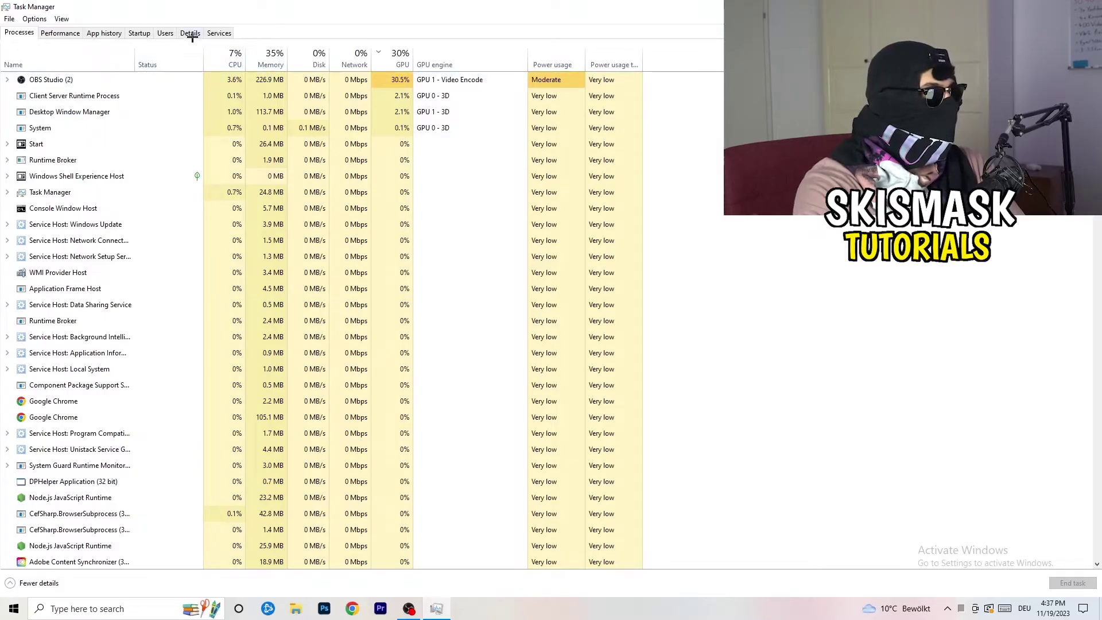
{"action": "left_click", "coordinate": [190, 32]}
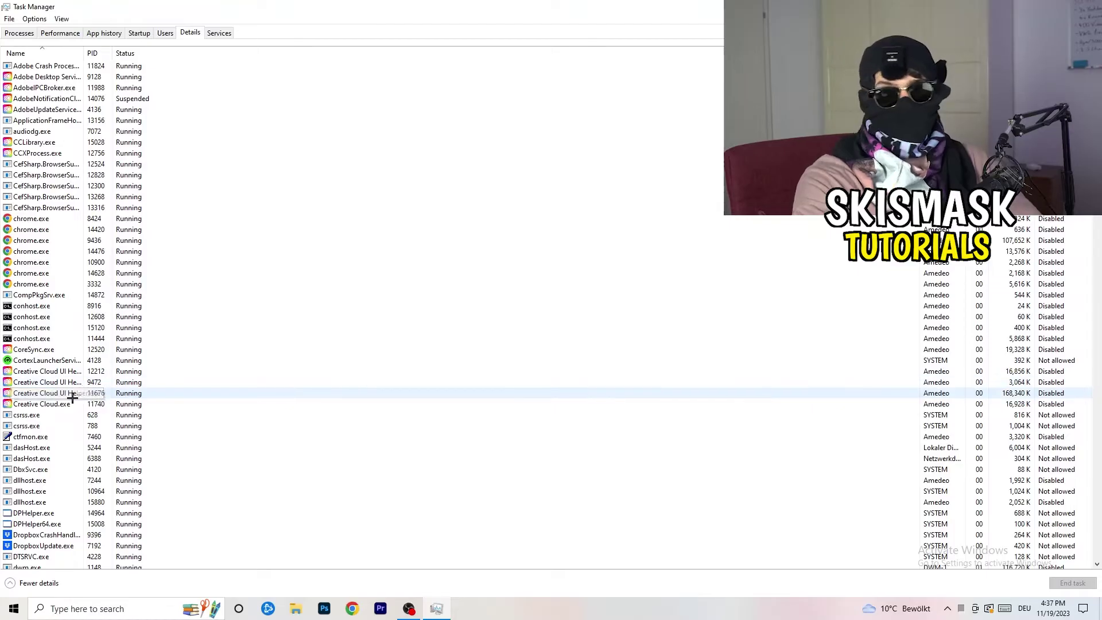
Step: Review the priority options for the second Creative Cloud UI Helper process without choosing one
{"action": "right_click", "coordinate": [33, 382]}
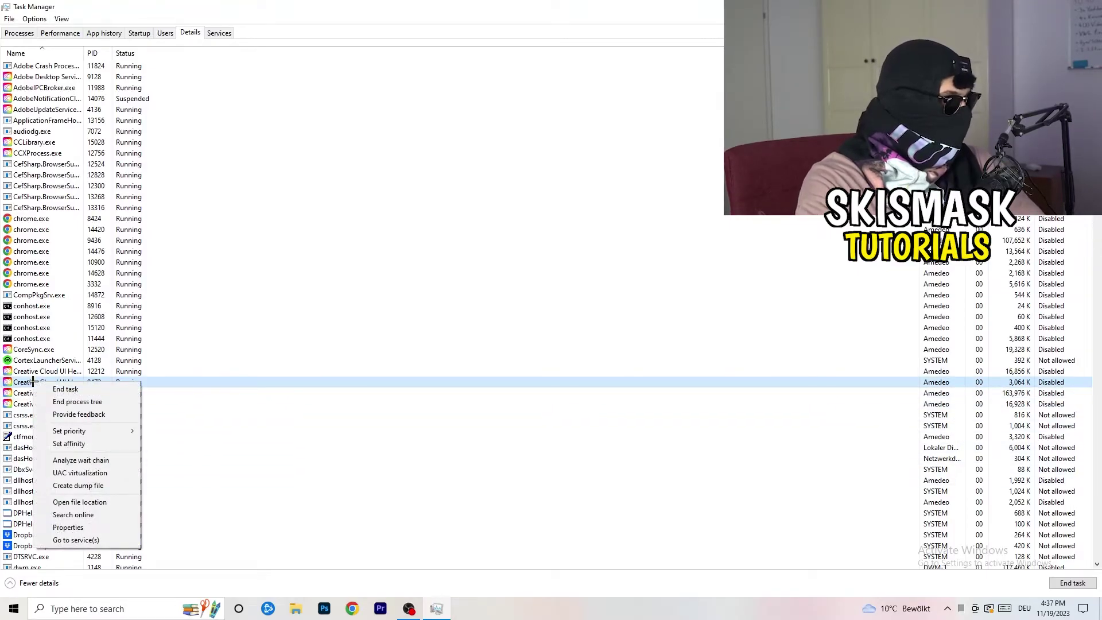
{"action": "mouse_move", "coordinate": [69, 432]}
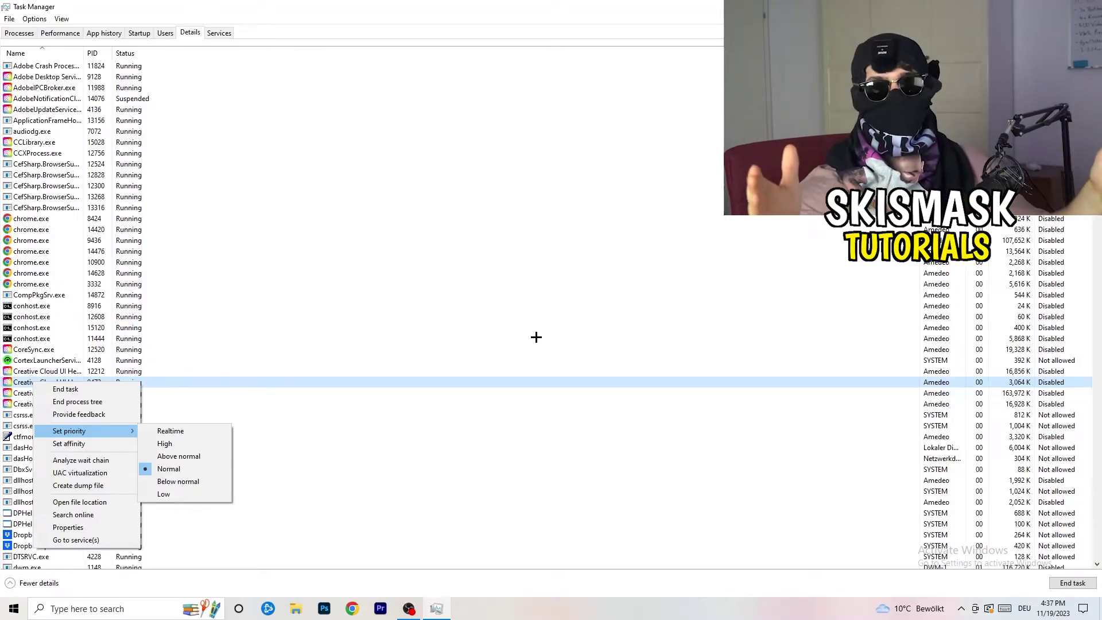
{"action": "left_click", "coordinate": [606, 358]}
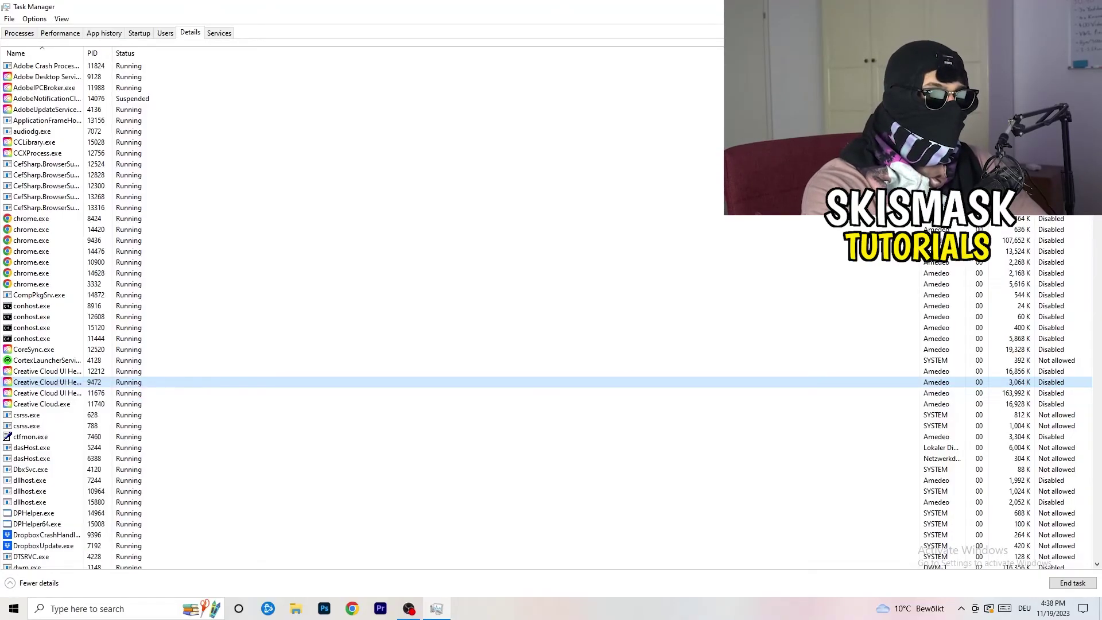